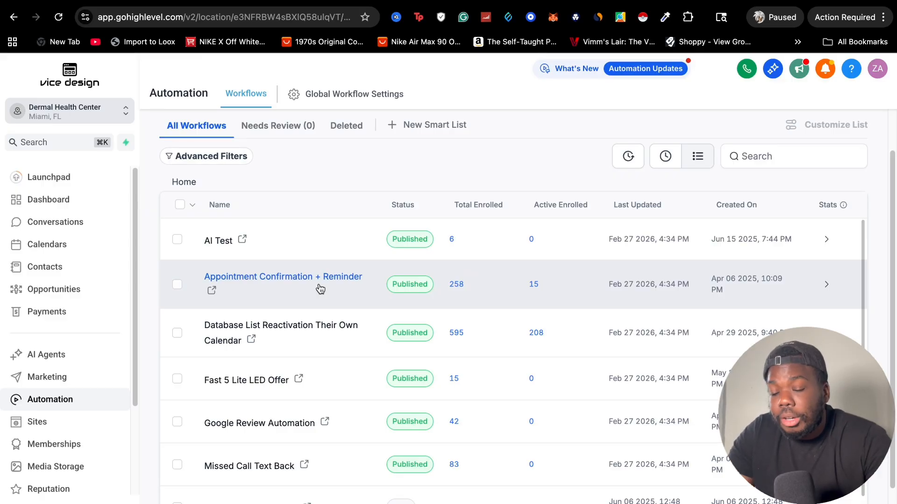
Look through the workflow list and open the Appointment Confirmation + Reminder workflow
scroll(313, 301, down, 1)
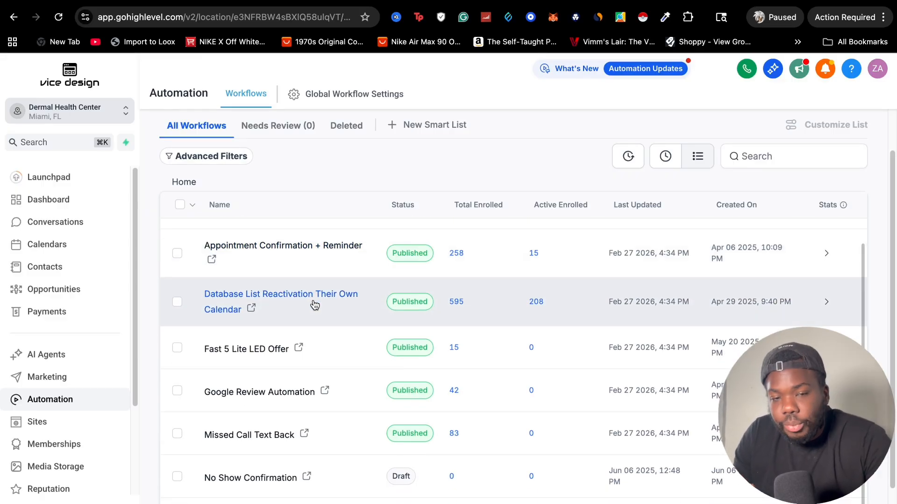
scroll(308, 306, down, 1)
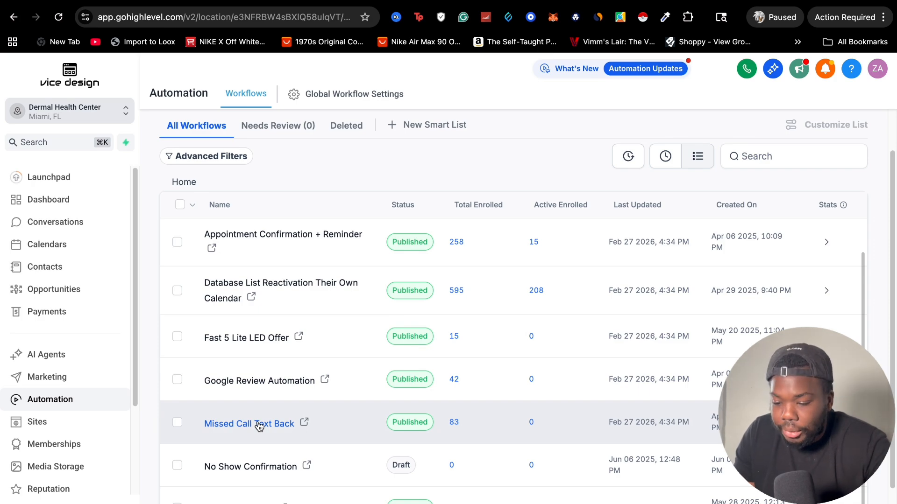
scroll(315, 397, up, 1)
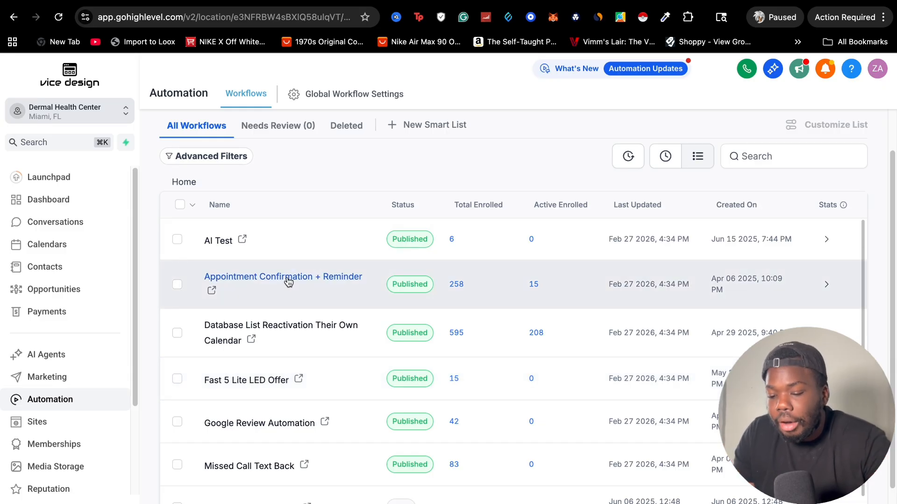
click(288, 279)
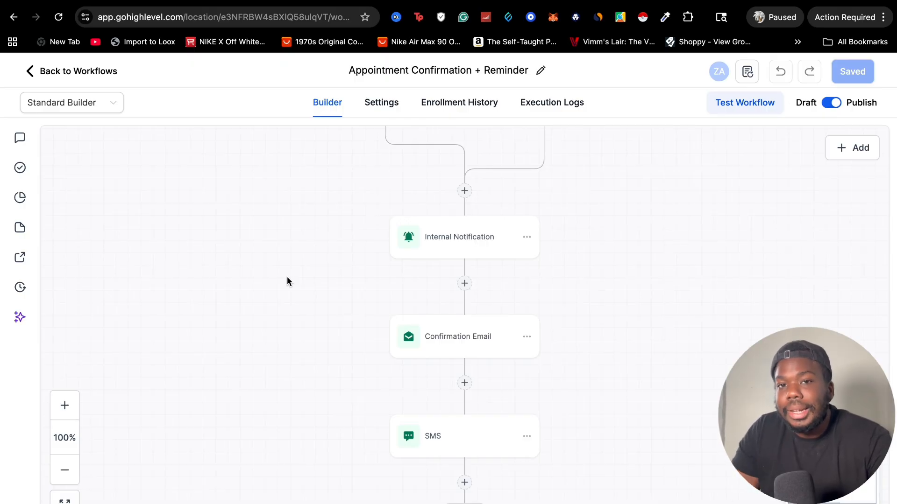
Review the settings and filters of the Appointment Booked trigger, then close them without changes
scroll(328, 271, up, 2)
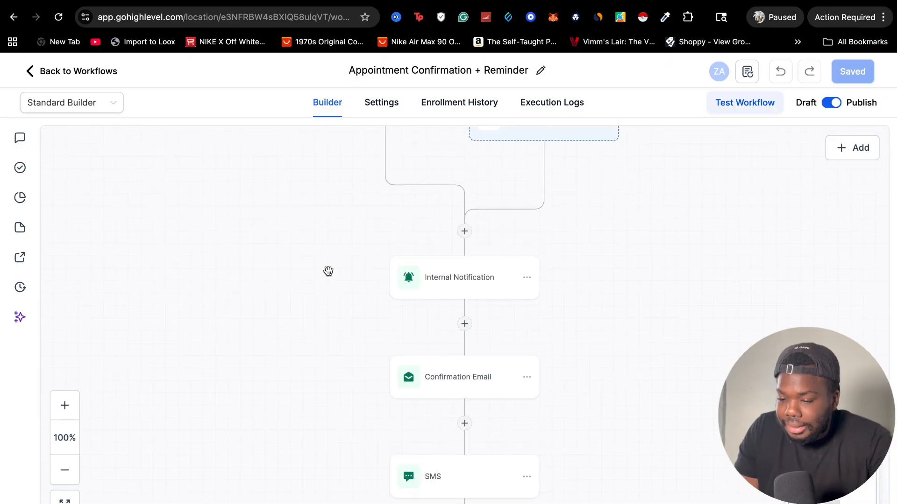
scroll(328, 271, up, 1)
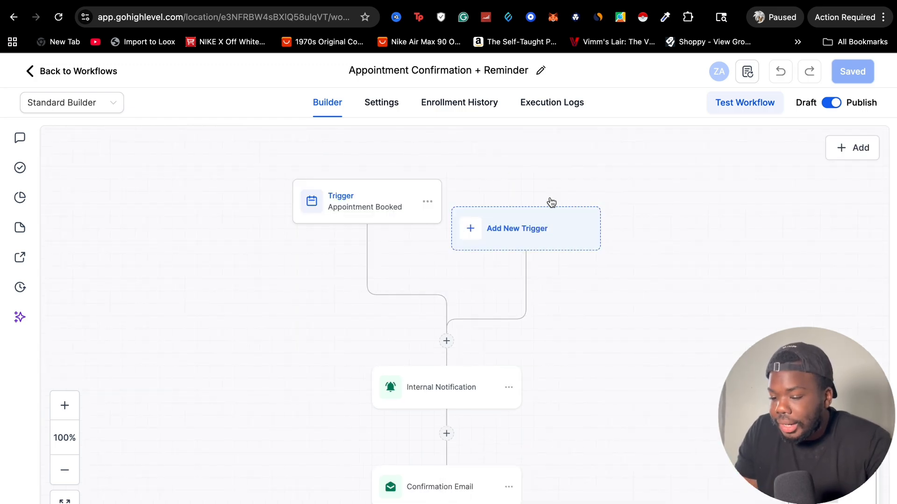
click(388, 205)
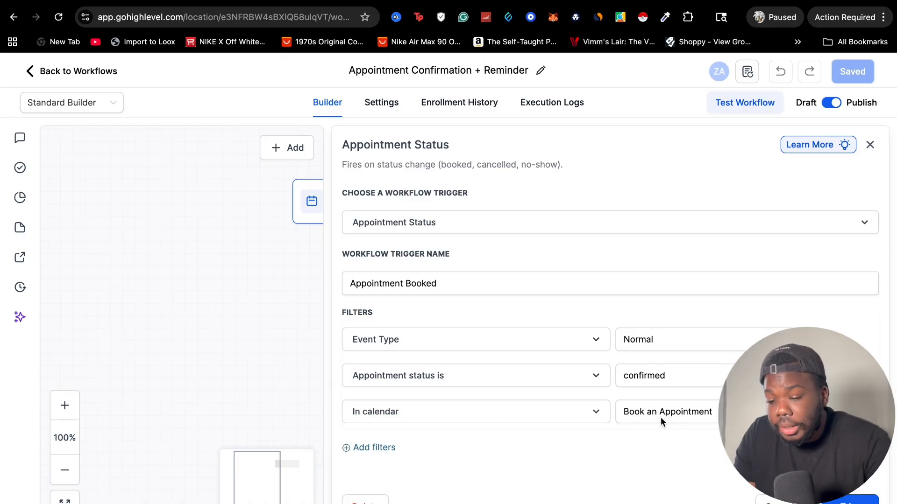
click(870, 146)
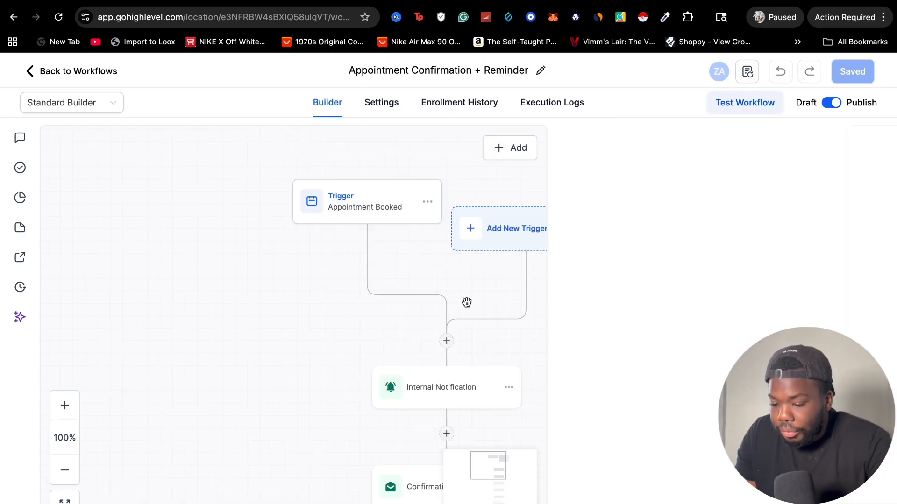
Review the Internal Notification action of the appointment workflow and close it, discarding any changes
scroll(442, 331, down, 1)
click(433, 354)
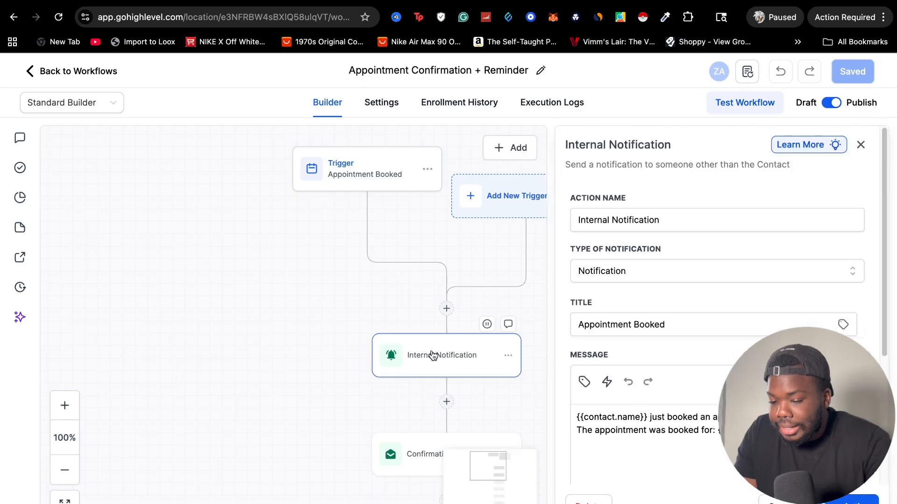
scroll(719, 306, down, 1)
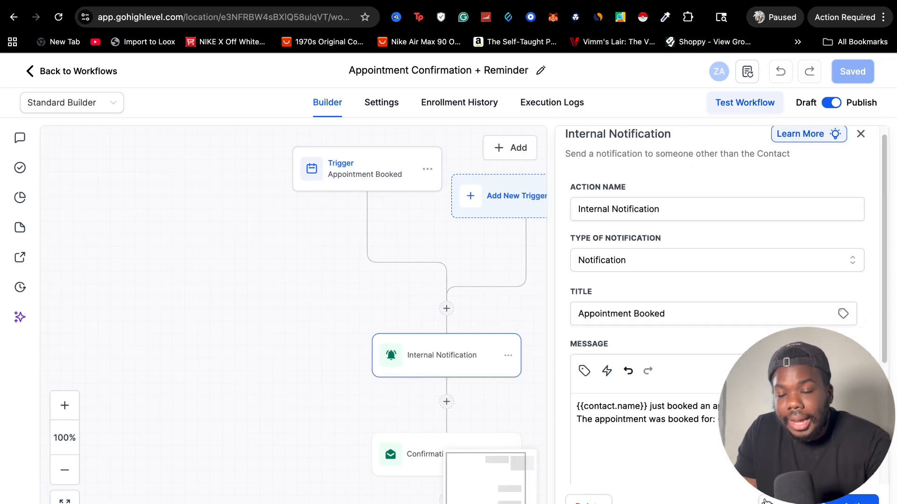
click(518, 428)
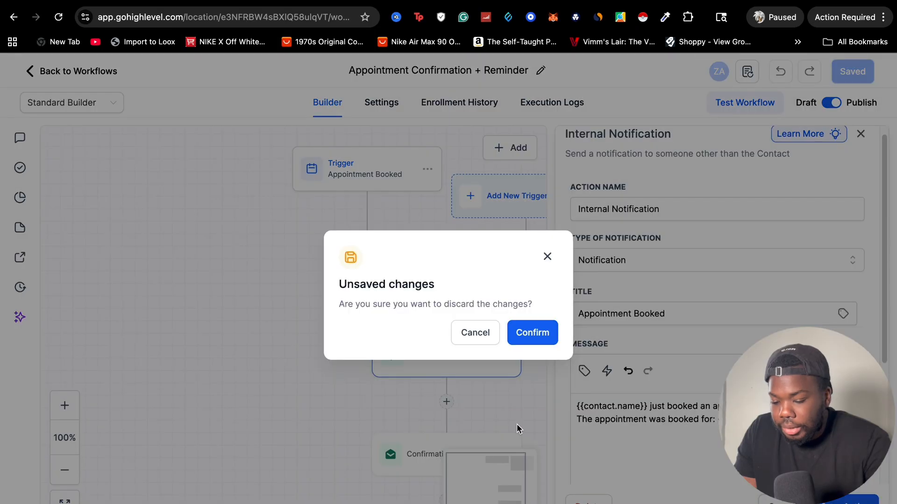
click(525, 334)
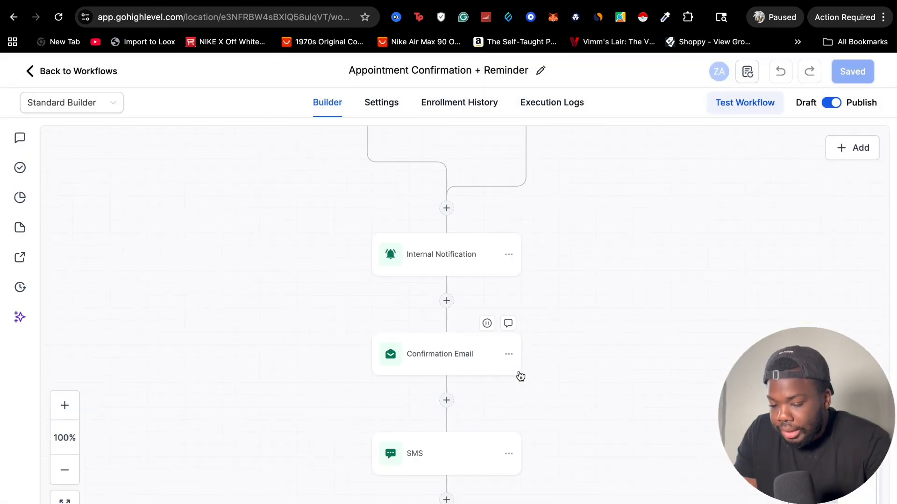
Review the message composed in the Confirmation Email action and close it without saving
scroll(520, 377, down, 1)
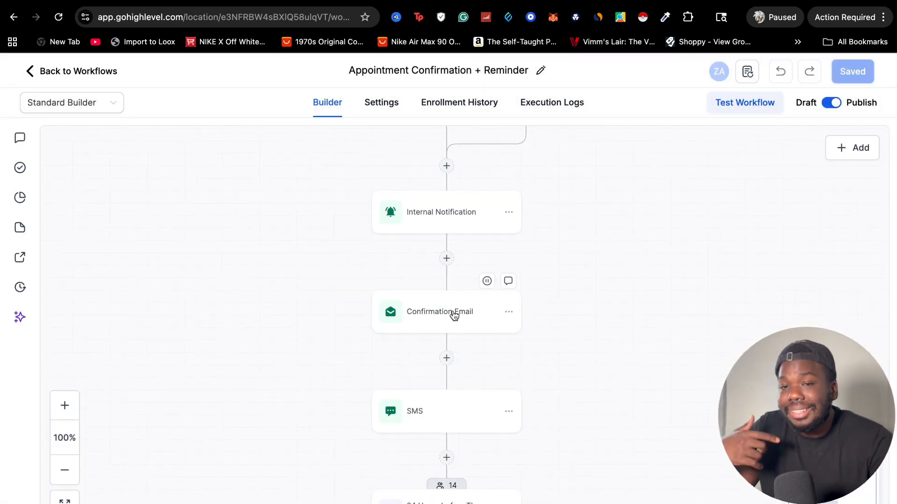
click(454, 316)
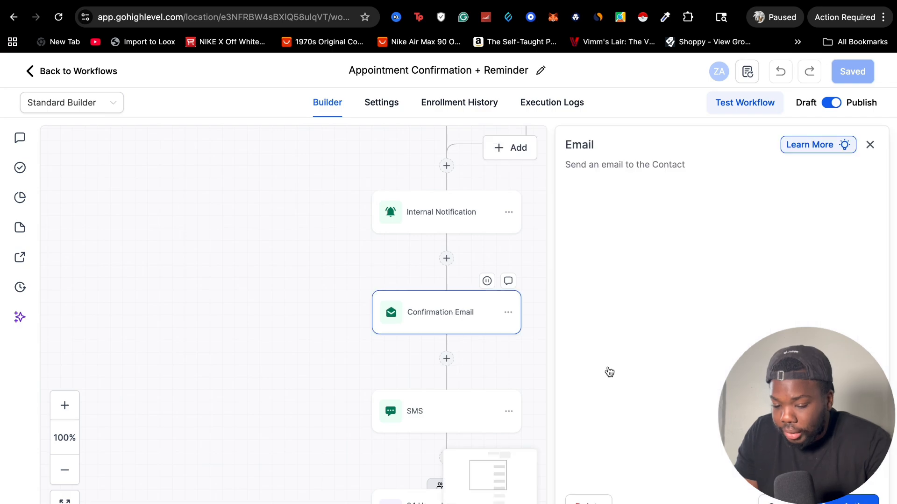
scroll(679, 390, down, 7)
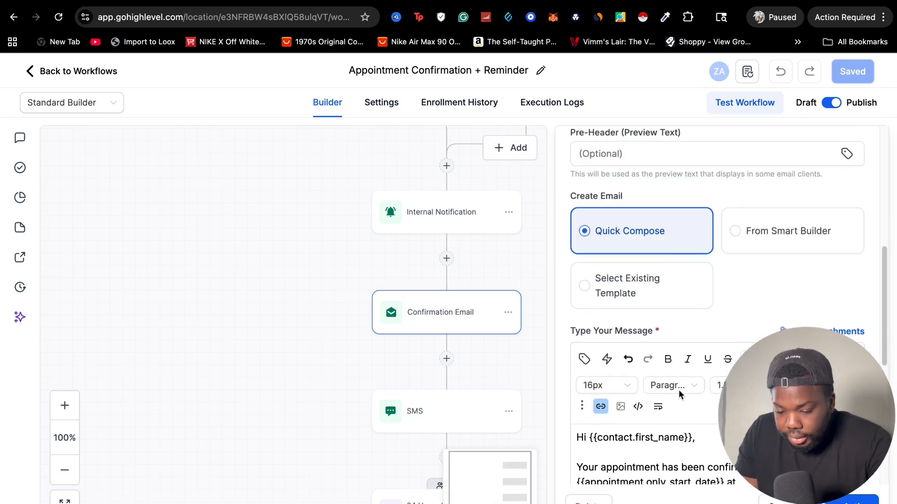
scroll(679, 393, down, 3)
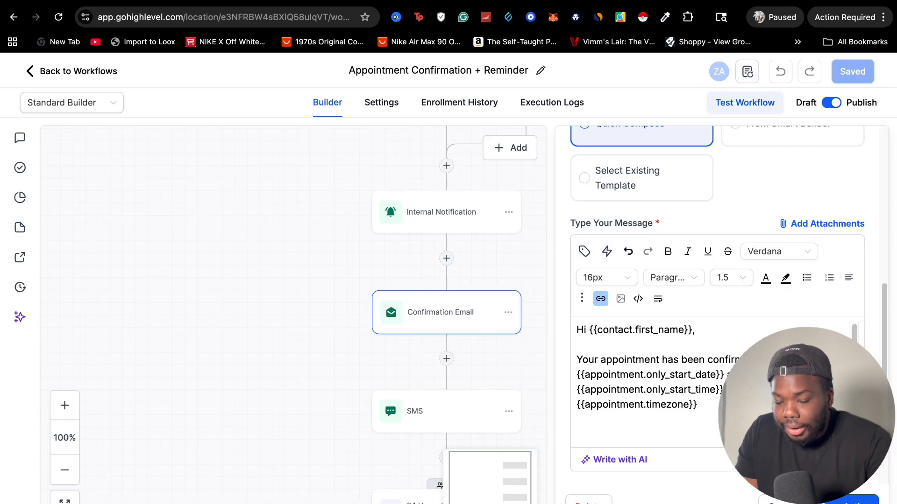
click(780, 502)
Review the message of the SMS action that follows the confirmation email, and close it without saving
scroll(526, 398, down, 2)
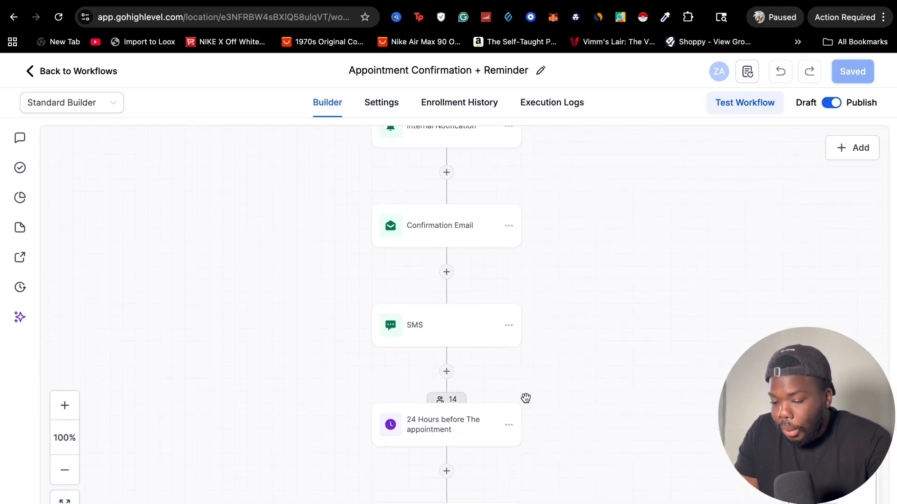
click(447, 336)
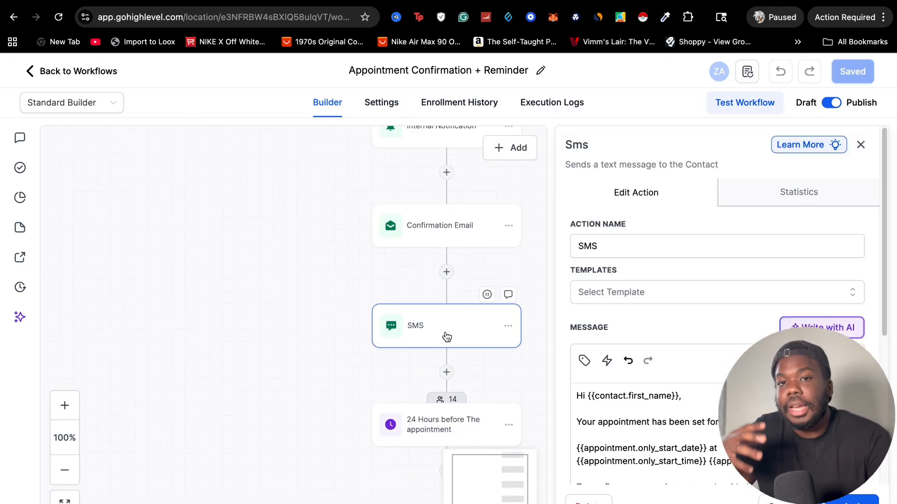
click(781, 501)
Examine the 24-hour and 1-hour waits and reminder texts through to the end of the workflow
scroll(505, 300, down, 4)
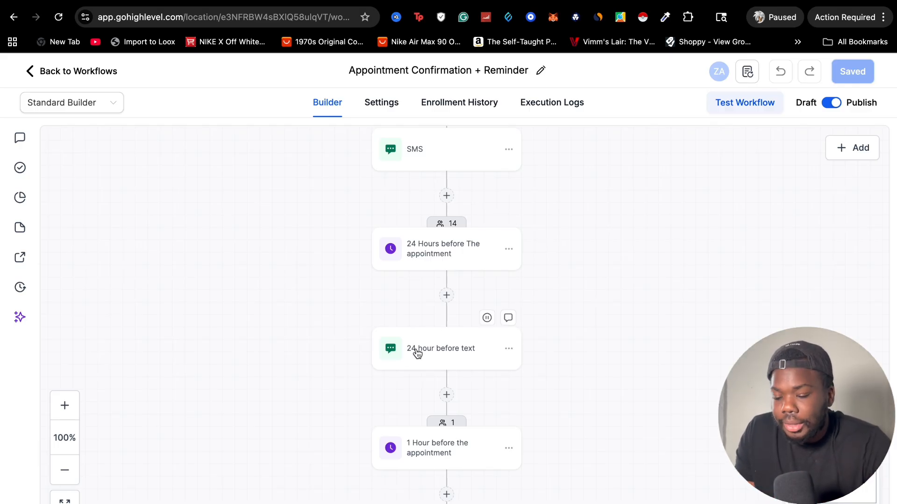
scroll(415, 352, down, 3)
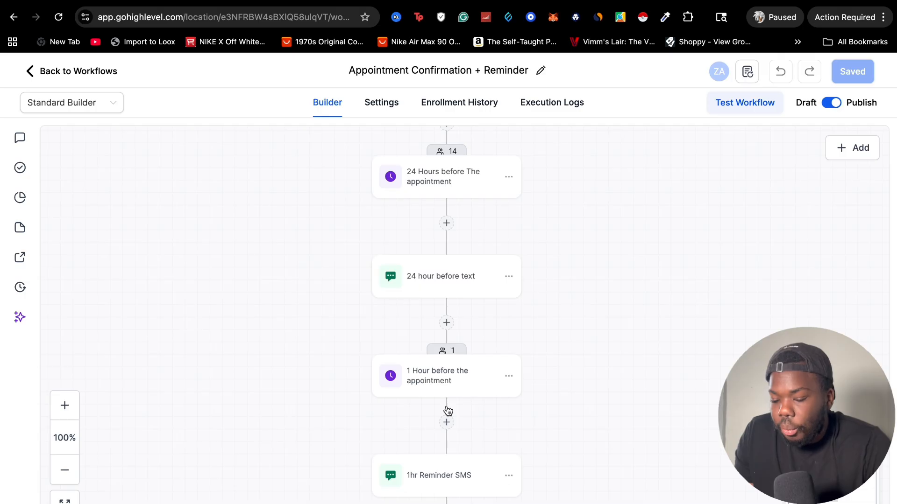
scroll(453, 400, down, 5)
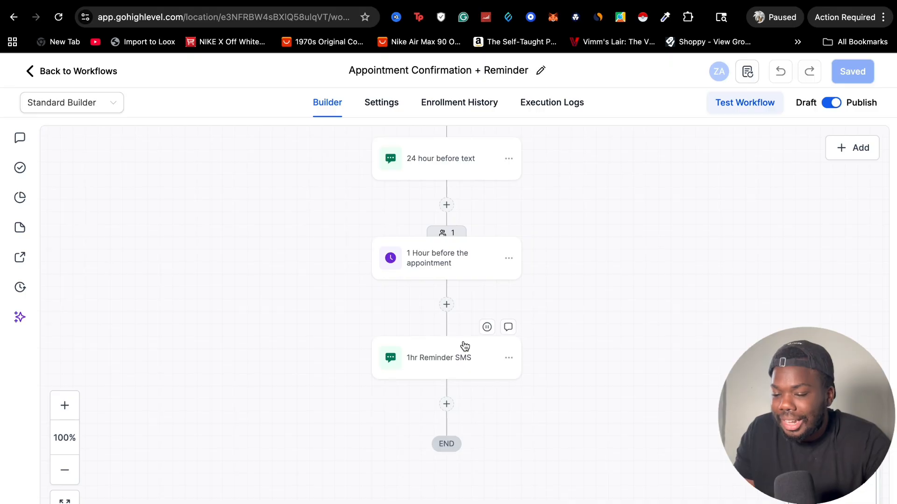
scroll(546, 258, up, 2)
Return to the workflow list, open the Fast 5 Lite LED Offer workflow and review its Facebook Lead Form Submitted trigger
click(72, 77)
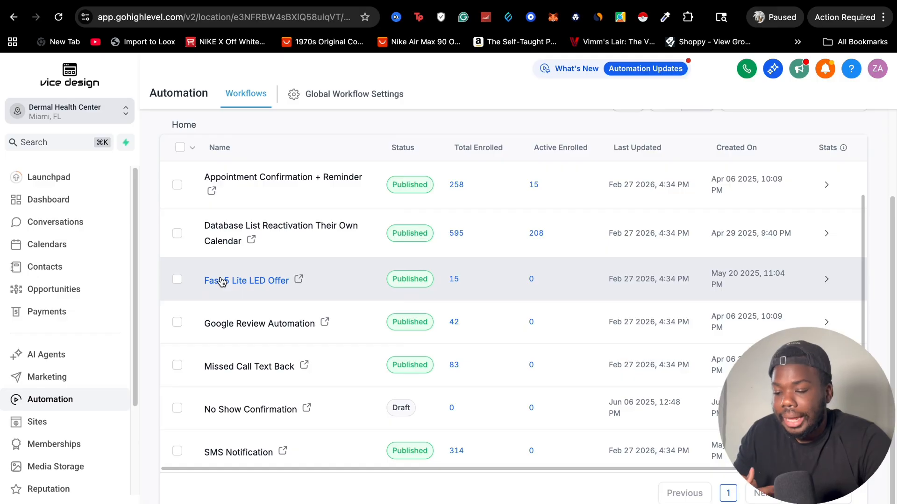
click(221, 281)
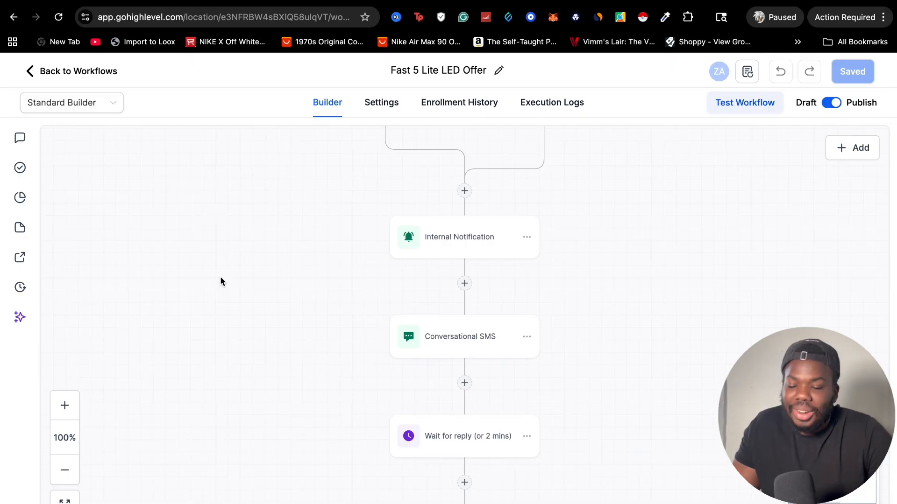
scroll(254, 247, up, 5)
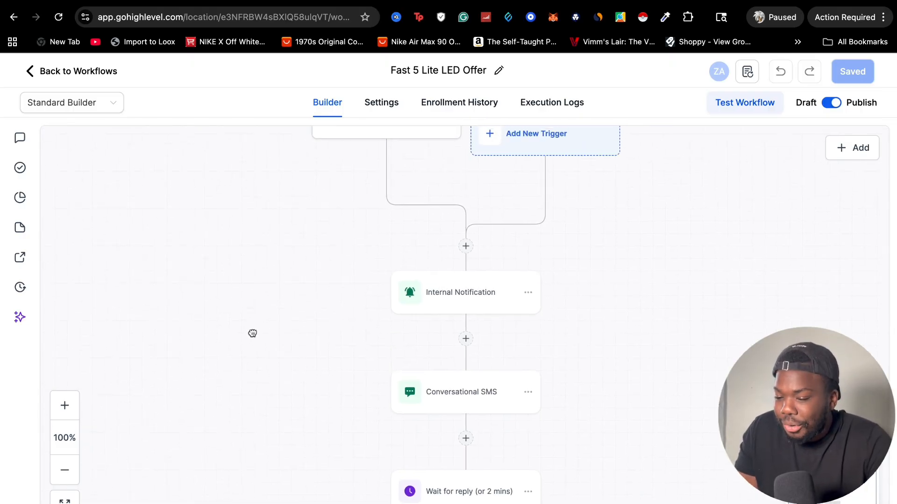
click(364, 203)
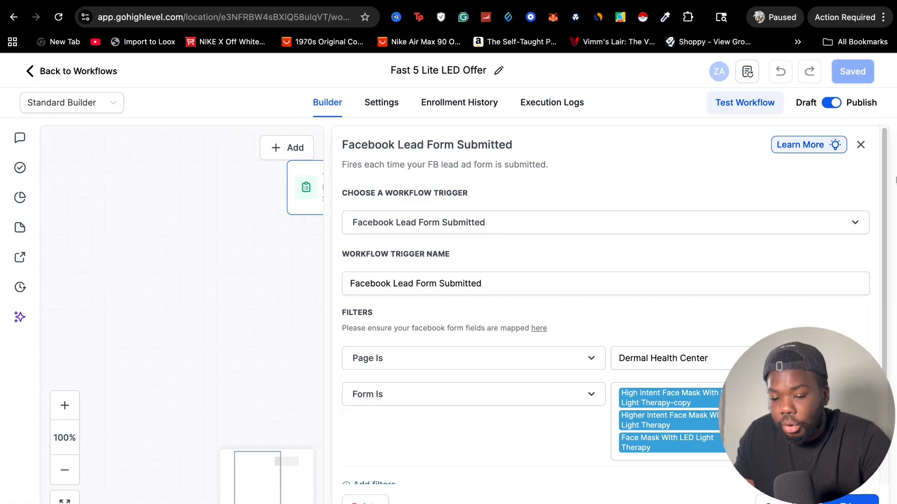
click(860, 144)
mouse_move(870, 149)
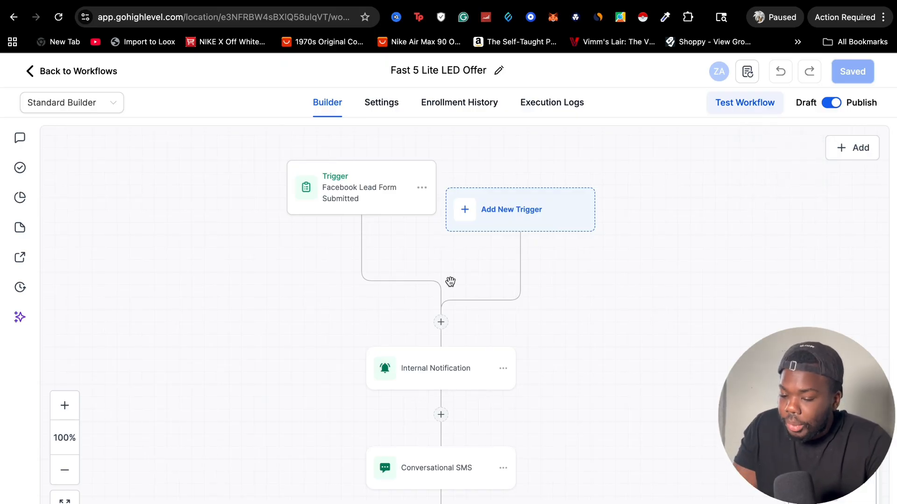
Review the Internal Notification action of the LED offer workflow and close it, discarding any changes
scroll(450, 285, down, 2)
click(444, 327)
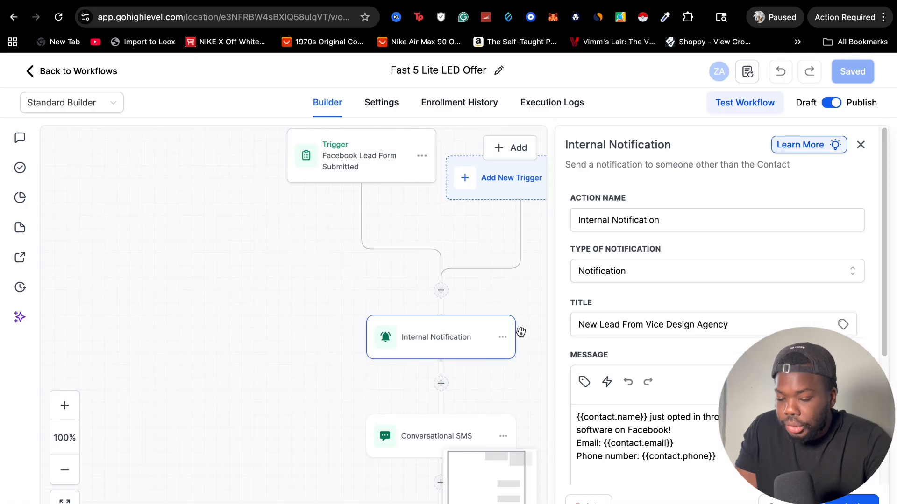
click(860, 145)
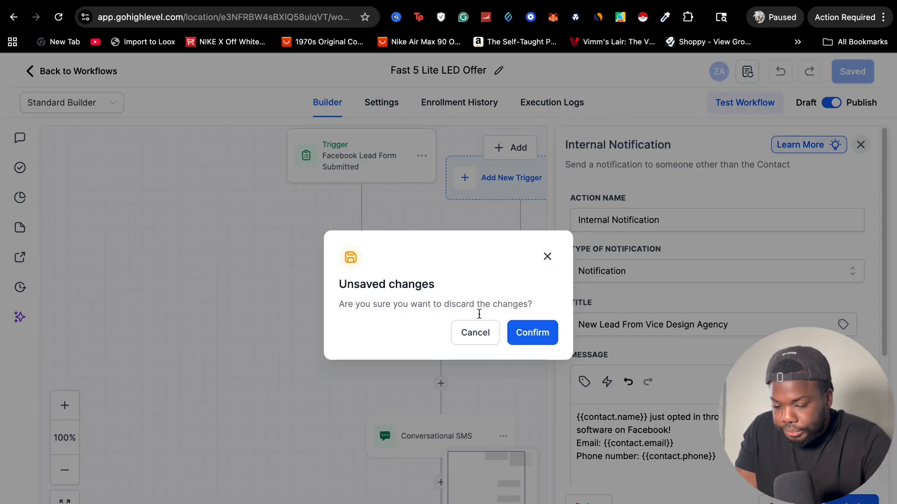
click(514, 329)
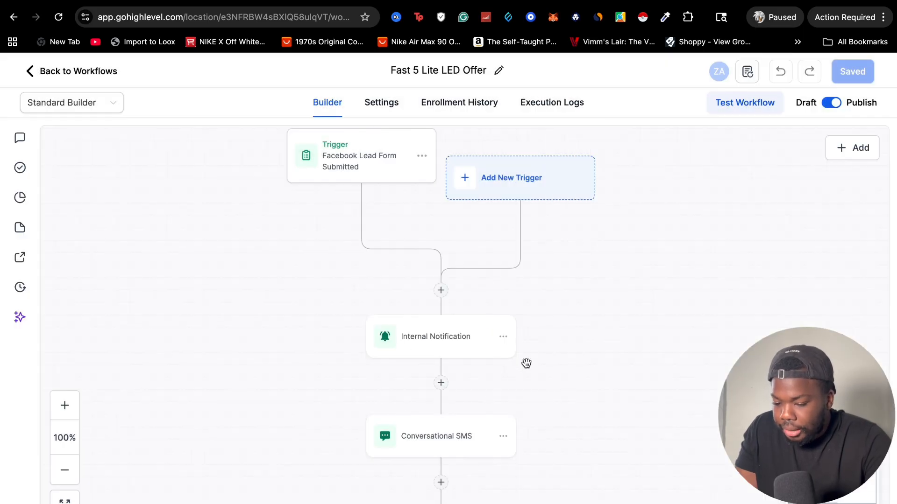
Review the message text of the Conversational SMS action and close it without saving
scroll(490, 369, down, 5)
click(475, 361)
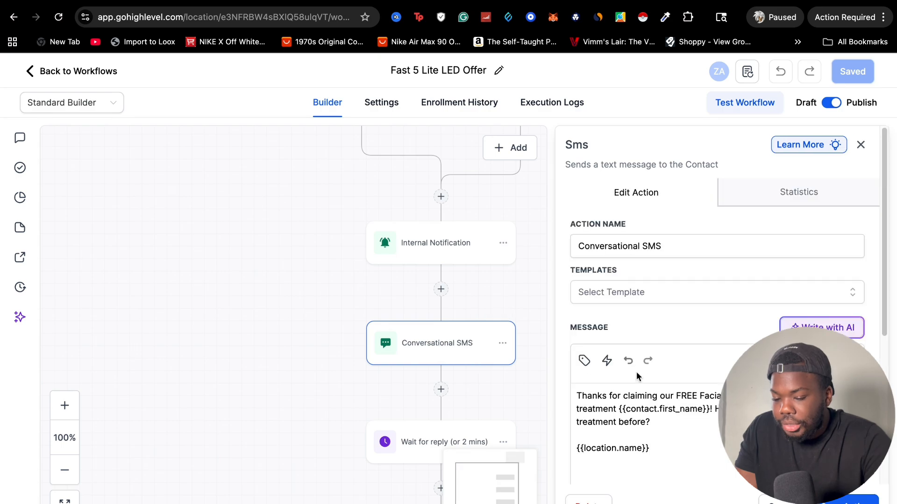
scroll(657, 375, down, 3)
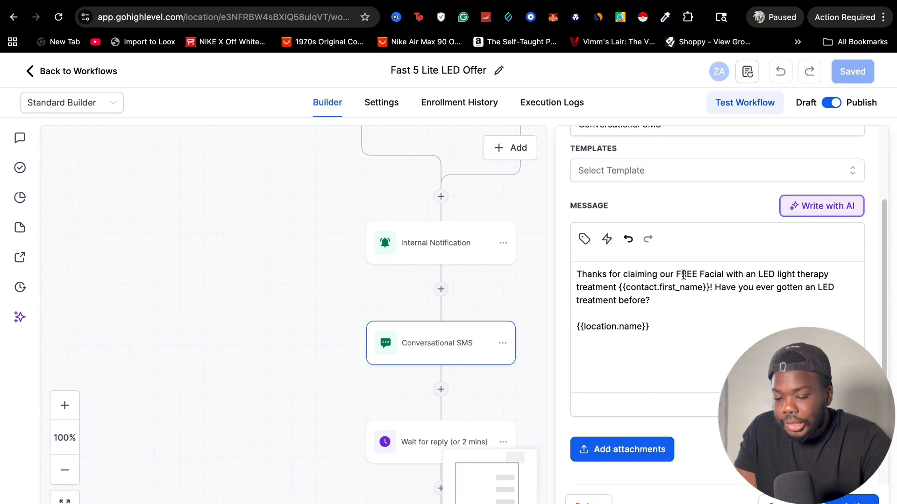
drag(671, 274, 747, 340)
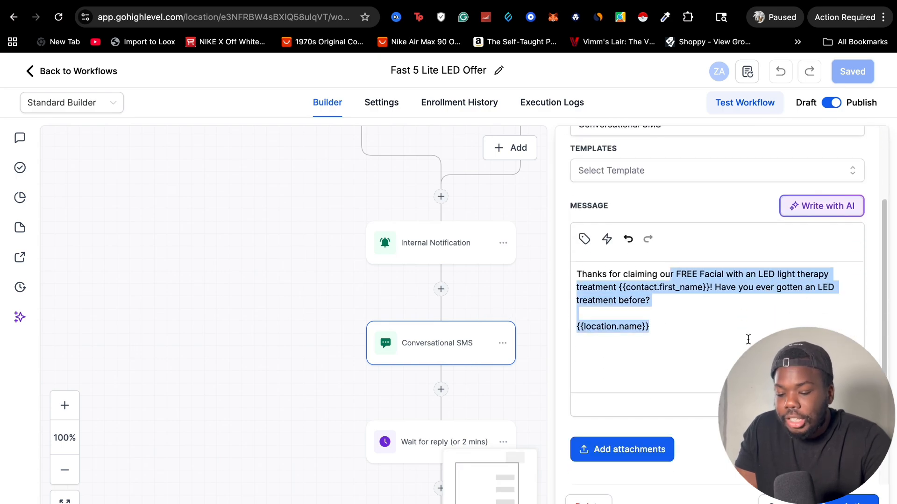
click(784, 502)
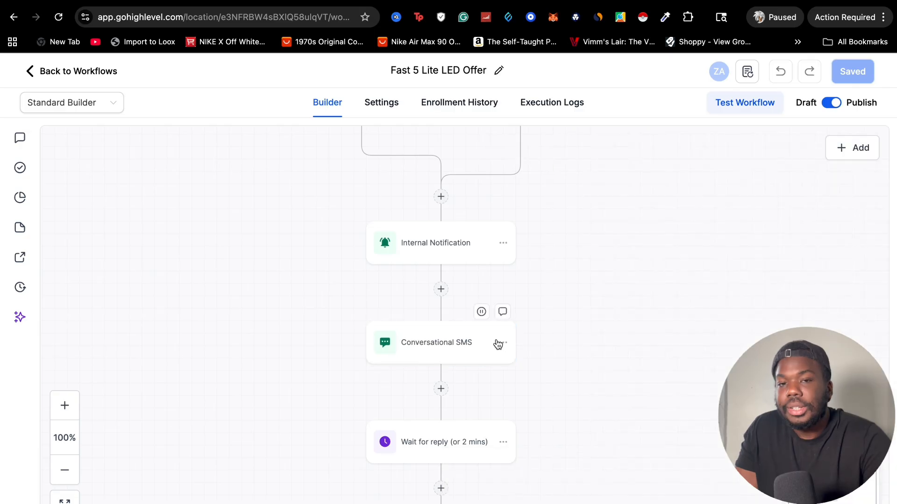
Examine the branches under the "Did the contact reply?" condition in the LED offer workflow
drag(565, 456, 538, 170)
drag(558, 285, 559, 208)
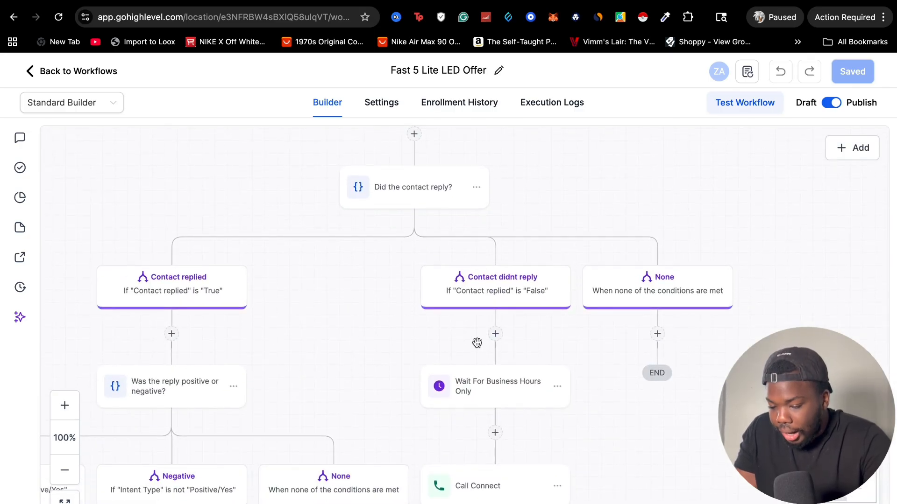
drag(422, 236, 455, 202)
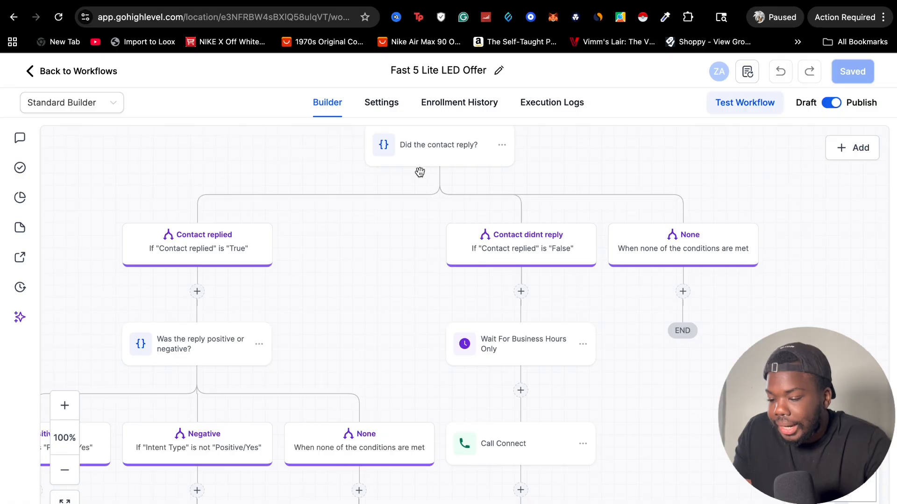
Review the Wait 1 day and Any questions SMS actions in the "Contact didnt reply" branch, closing each without saving
scroll(407, 323, down, 1)
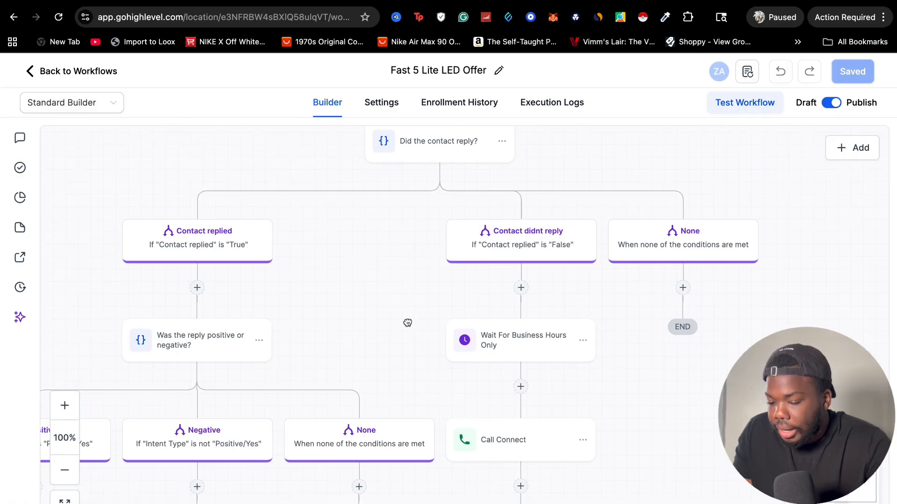
drag(407, 322, 408, 232)
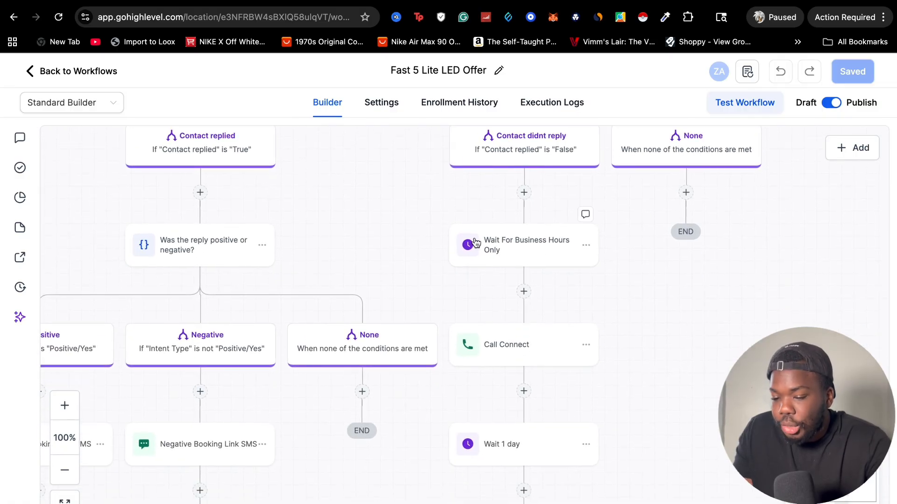
drag(448, 286, 447, 236)
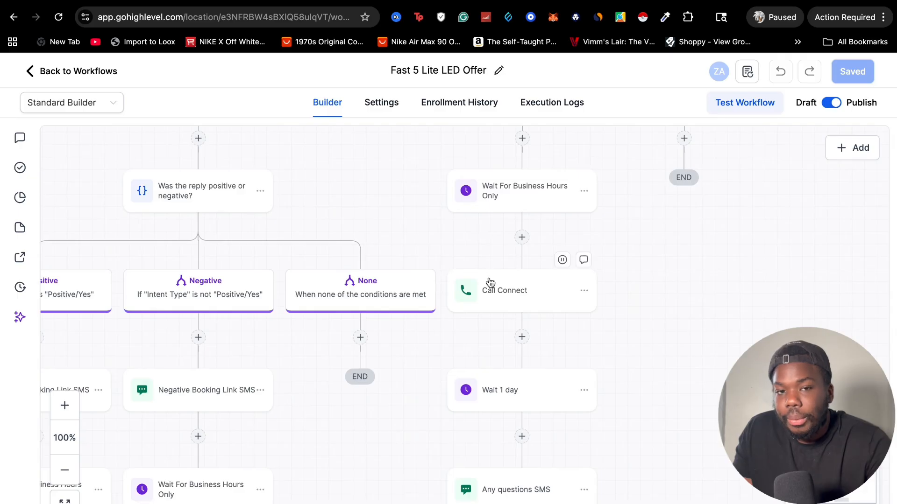
drag(490, 282, 478, 228)
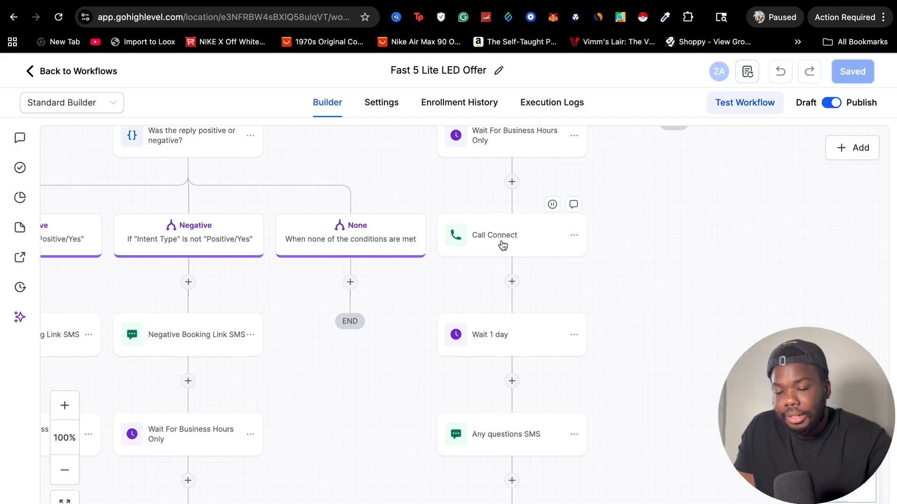
scroll(629, 283, down, 2)
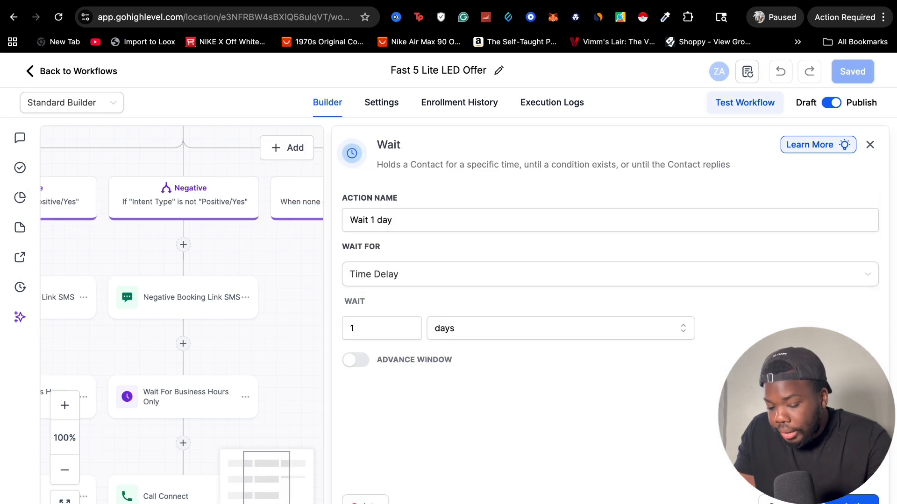
key(Escape)
click(481, 406)
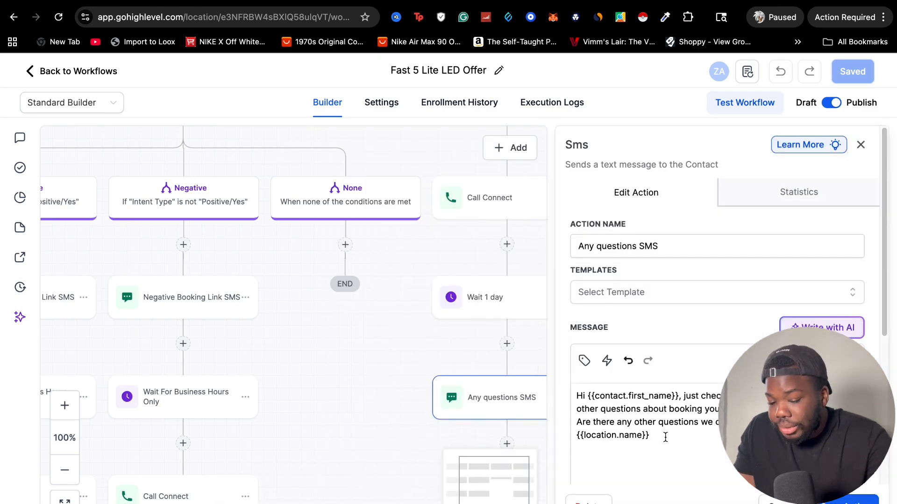
key(Escape)
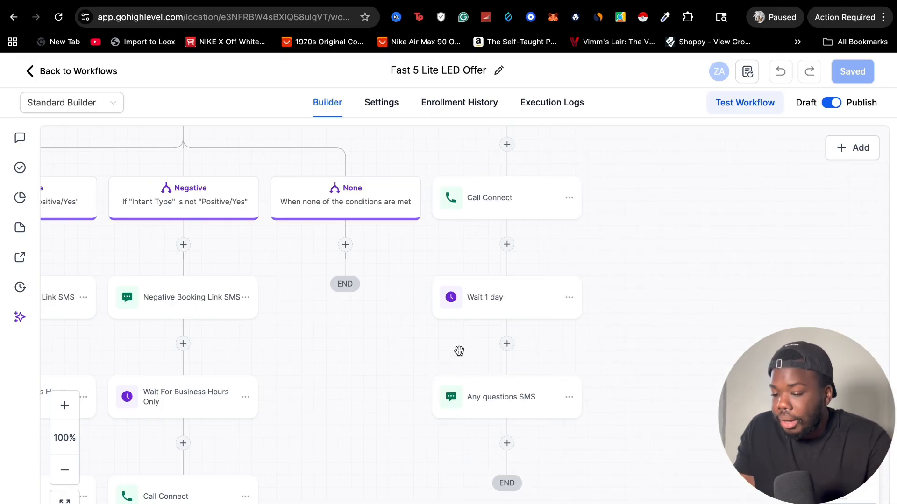
Review the message of the Positive Booking Link SMS under the "Was the reply positive or negative?" condition and close it unchanged
scroll(458, 352, left, 5)
scroll(458, 352, up, 3)
scroll(467, 224, up, 3)
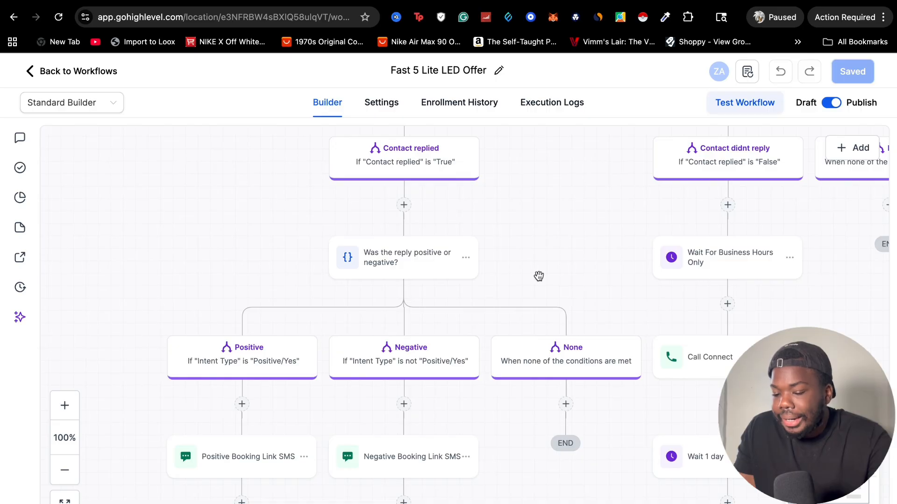
scroll(519, 196, down, 4)
scroll(518, 197, right, 1)
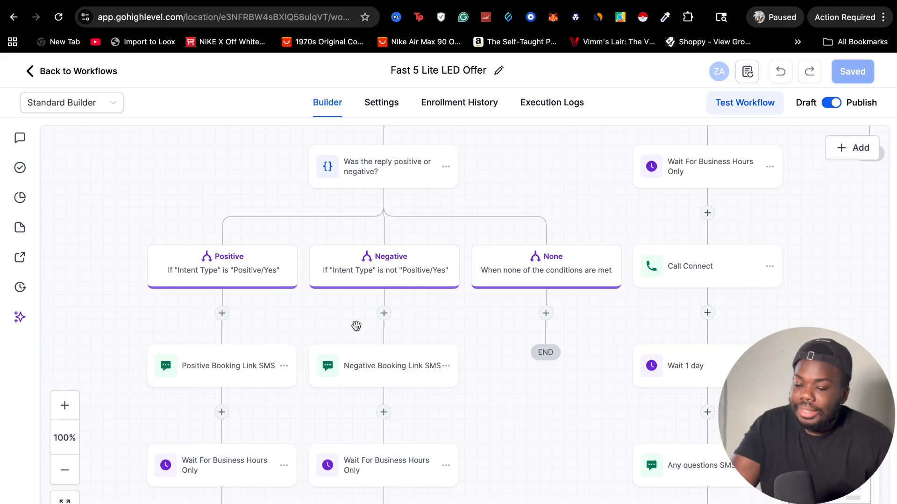
scroll(295, 317, down, 3)
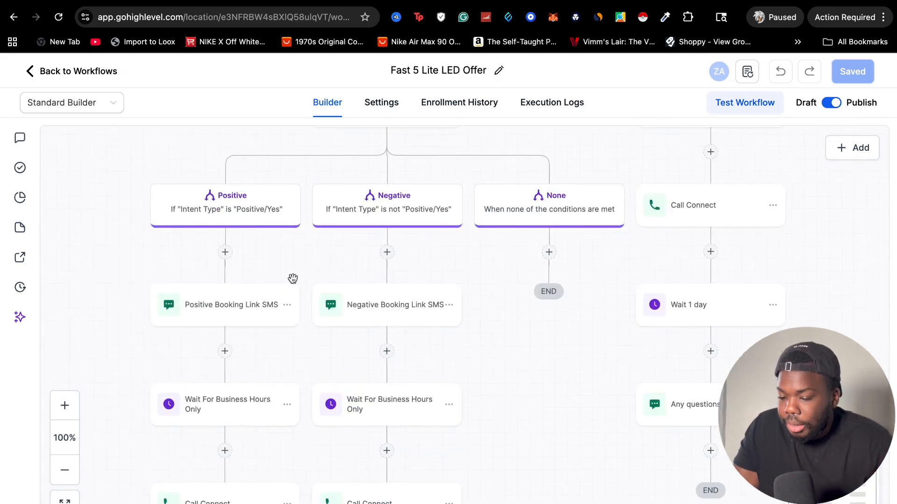
click(251, 306)
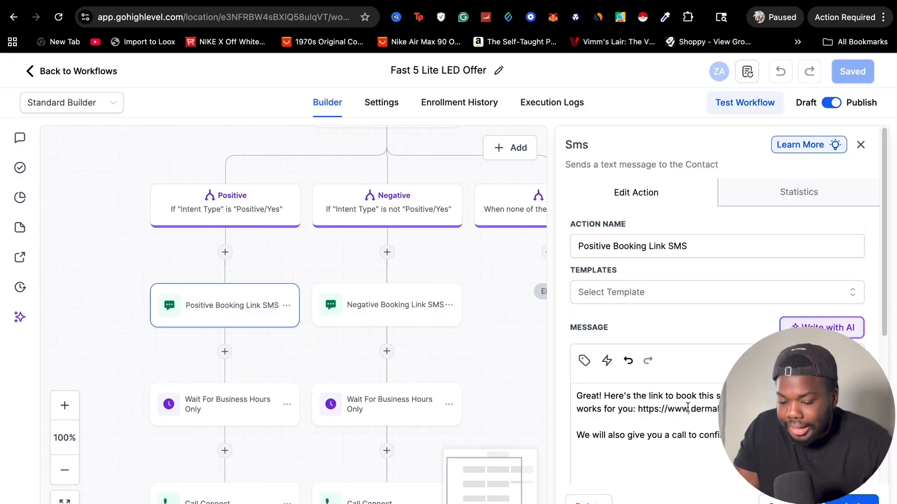
click(487, 393)
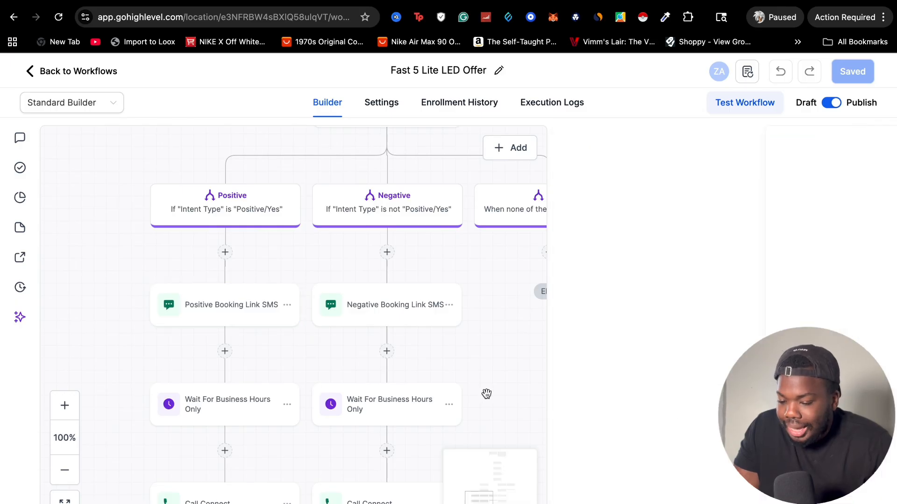
Review the message of the Negative Booking Link SMS, close it without saving, and view the actions that follow it
click(404, 320)
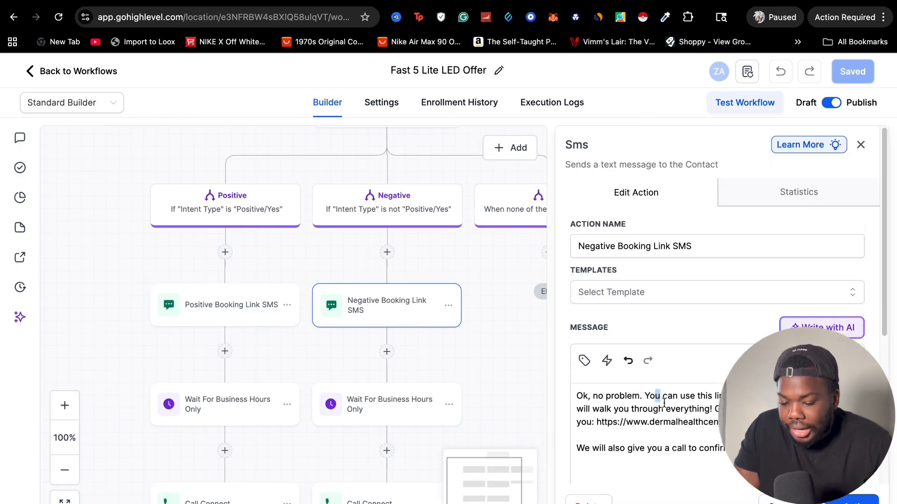
drag(655, 396, 729, 409)
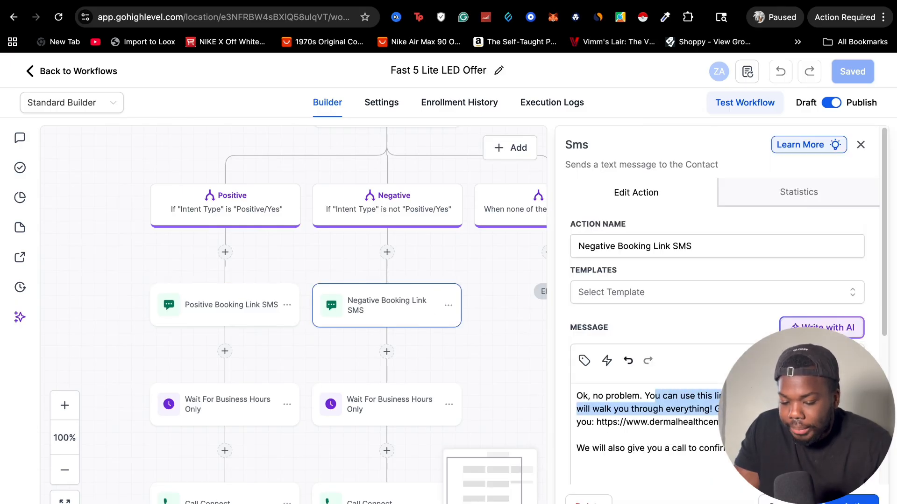
click(778, 502)
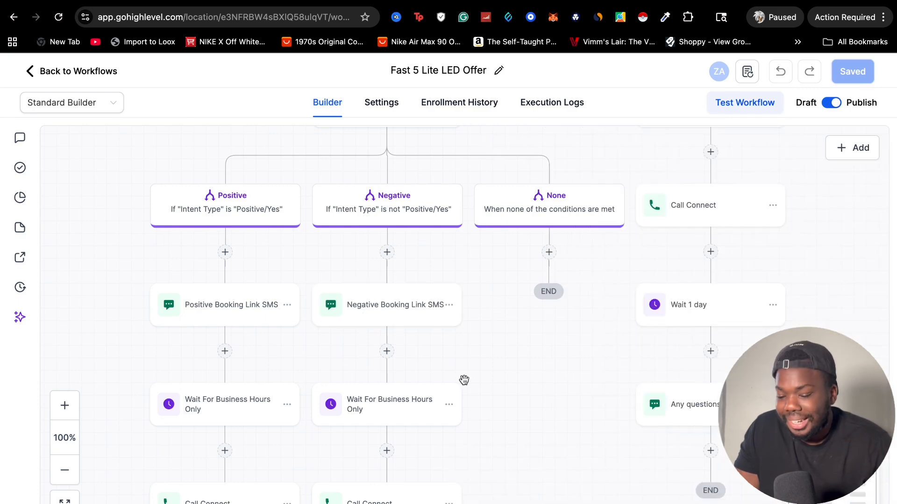
scroll(327, 374, down, 3)
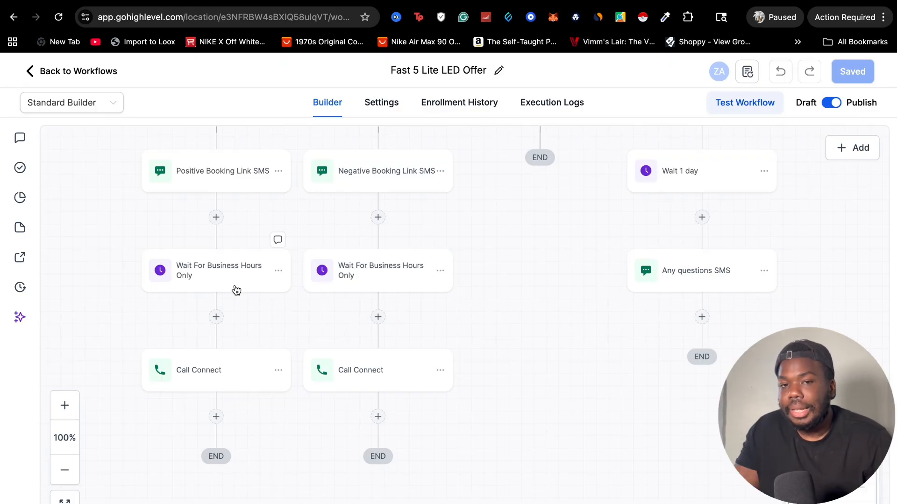
Return to the workflow list, open the Google Review Automation workflow and review its Appointment Status trigger without saving
click(95, 73)
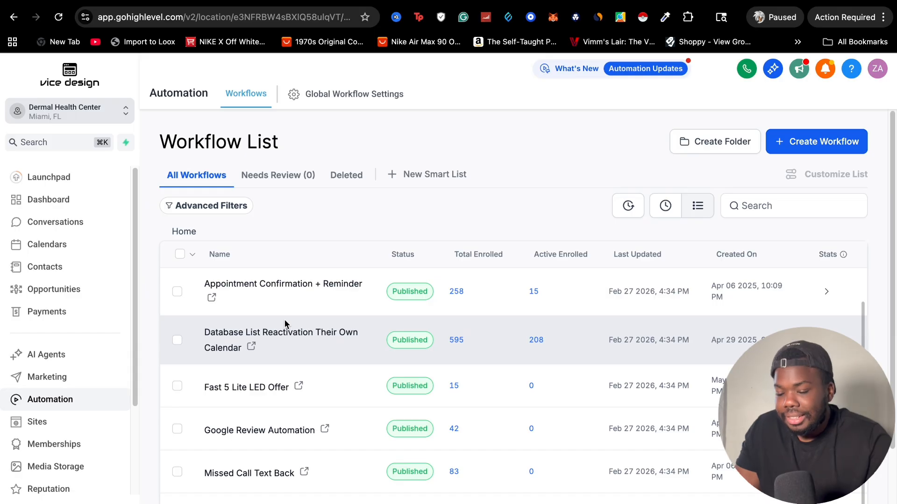
scroll(318, 405, down, 3)
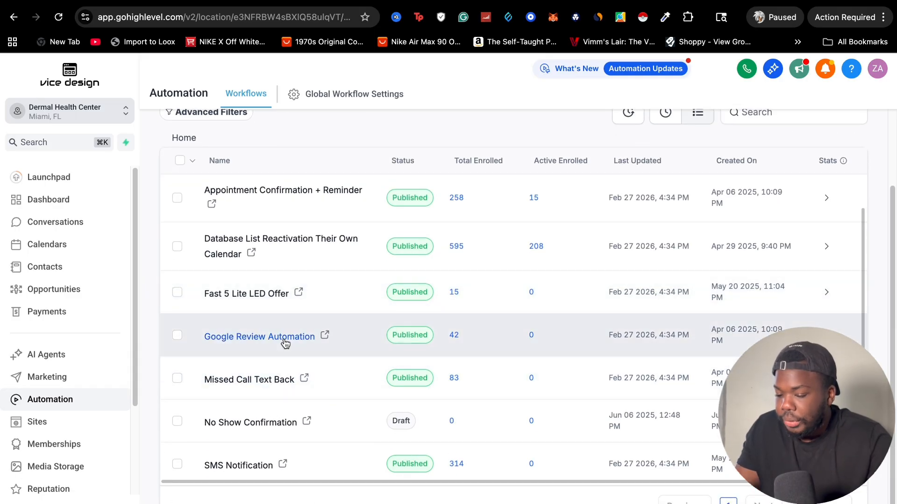
click(285, 344)
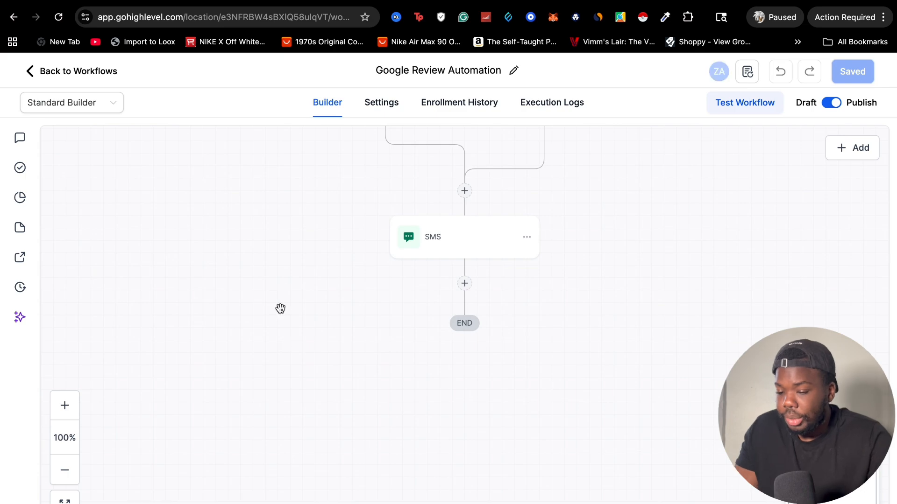
drag(280, 308, 262, 448)
click(354, 238)
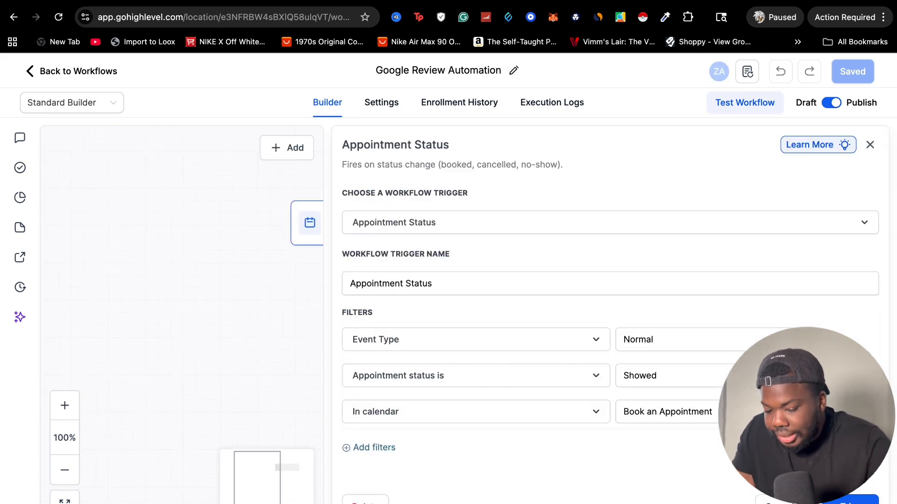
click(779, 501)
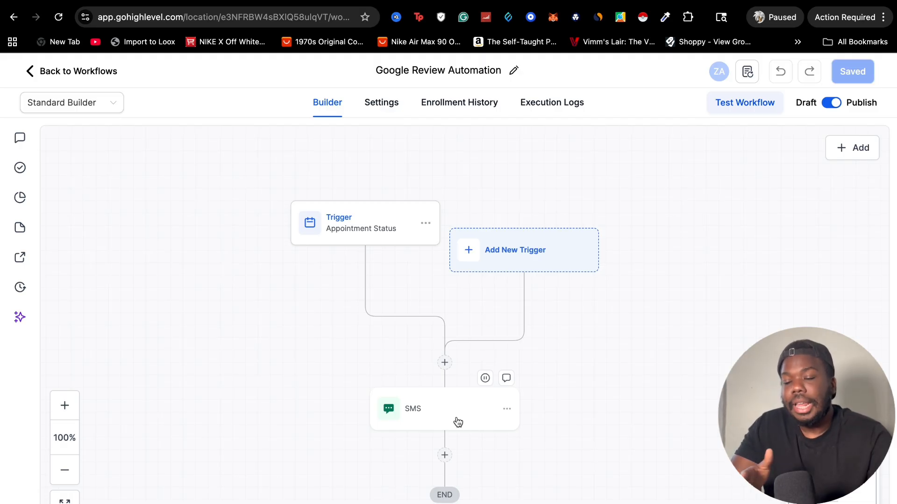
Review the review-request message in the Google Review Automation's SMS action, highlighting its main paragraph
click(458, 422)
scroll(581, 309, down, 2)
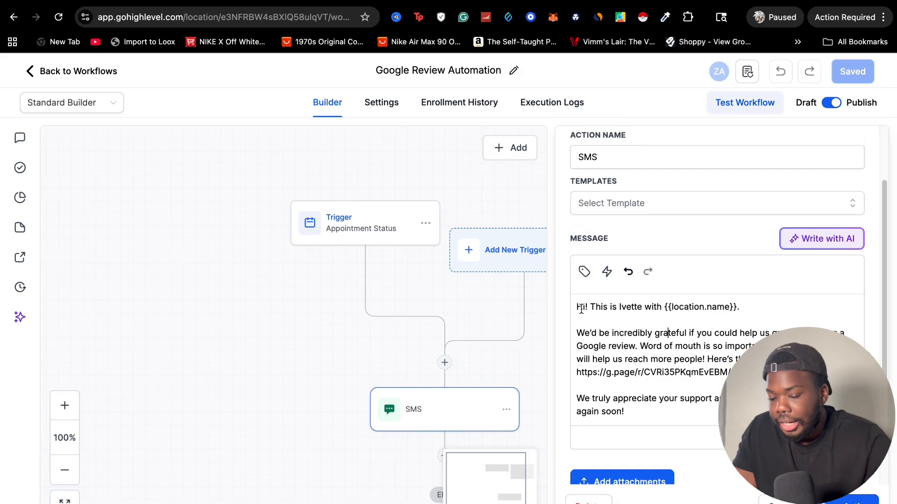
drag(584, 333, 736, 356)
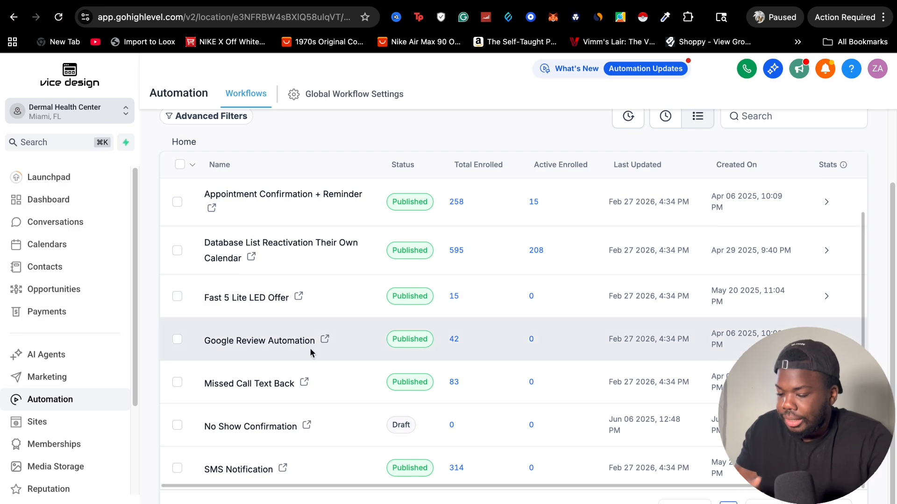
Open the Missed Call Text Back workflow and examine its first, second and third missed call branches
click(224, 382)
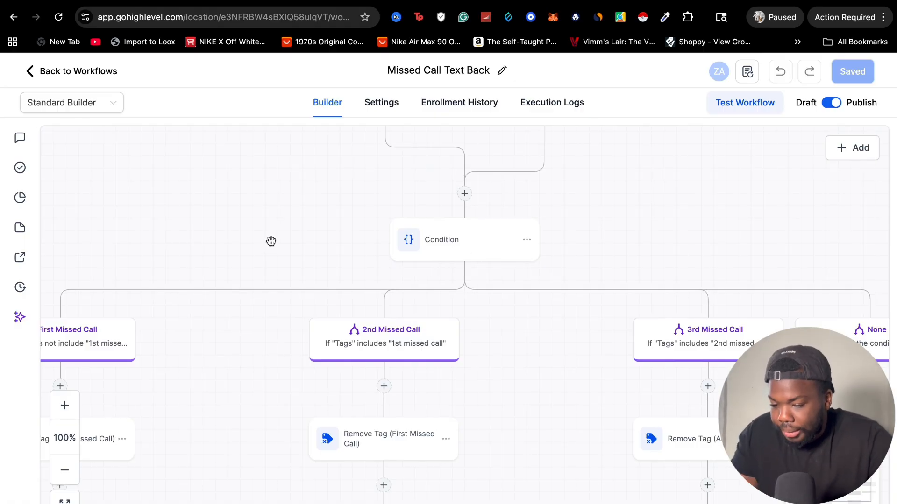
scroll(271, 241, down, 5)
scroll(269, 241, down, 3)
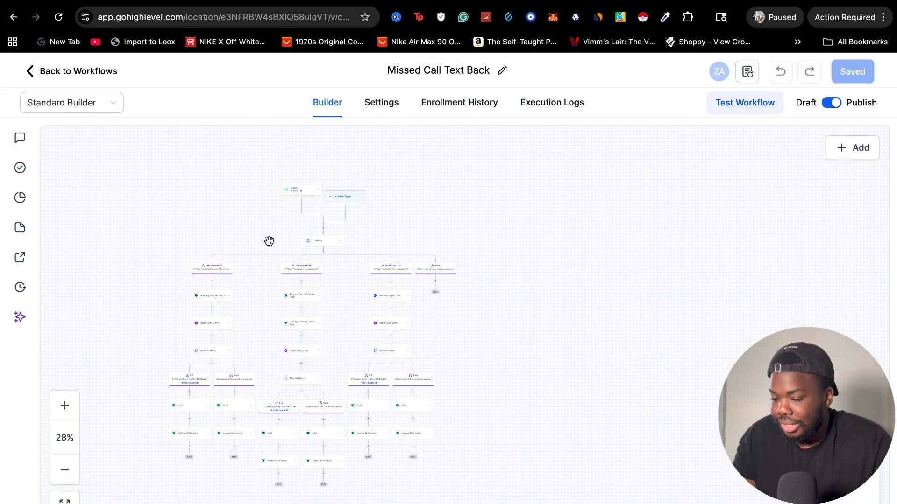
scroll(269, 241, up, 5)
scroll(280, 259, down, 2)
scroll(281, 259, down, 3)
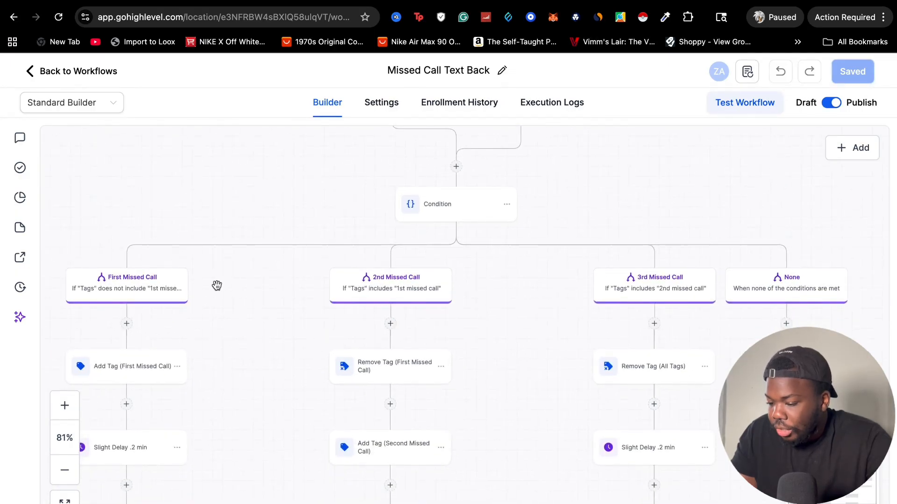
scroll(218, 285, down, 2)
scroll(142, 321, down, 5)
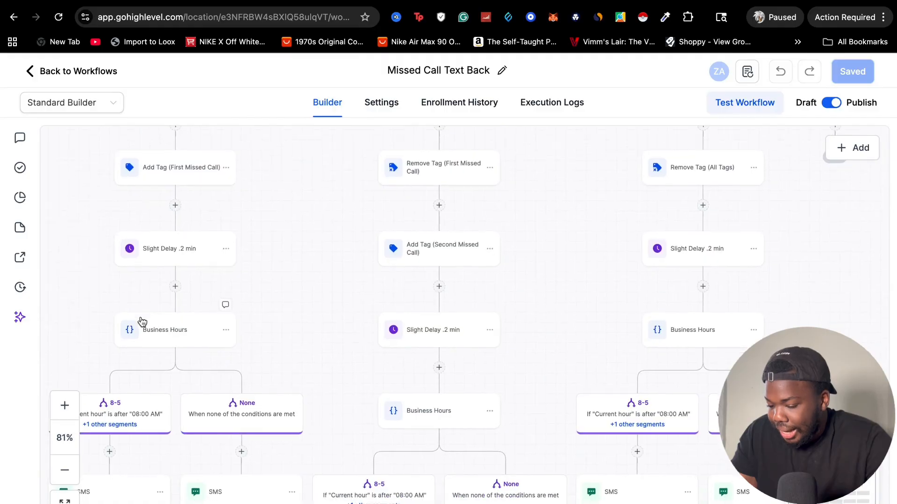
Review the SMS message in the 8-5 business hours path of the First Missed Call branch and close it without saving
scroll(142, 321, down, 5)
click(128, 360)
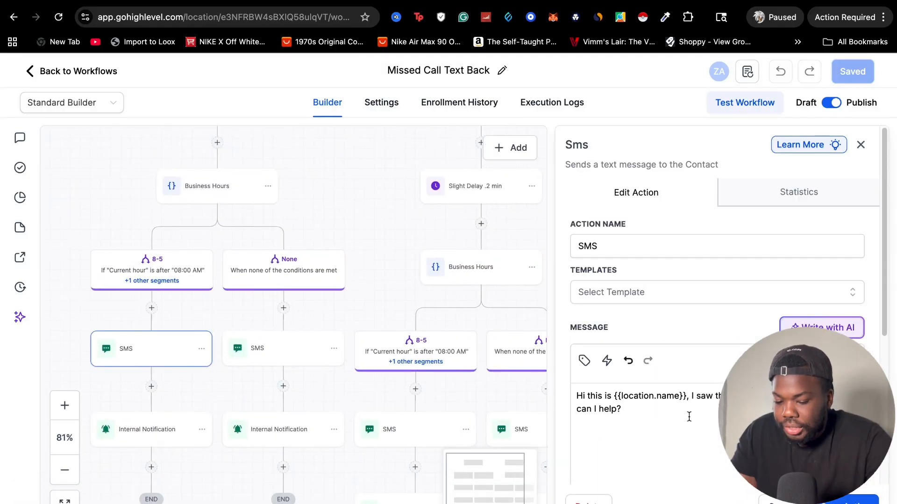
click(783, 501)
Review the SMS and Internal Notification actions in the 2nd Missed Call branch's 8-5 path, closing each without saving
scroll(381, 156, right, 2)
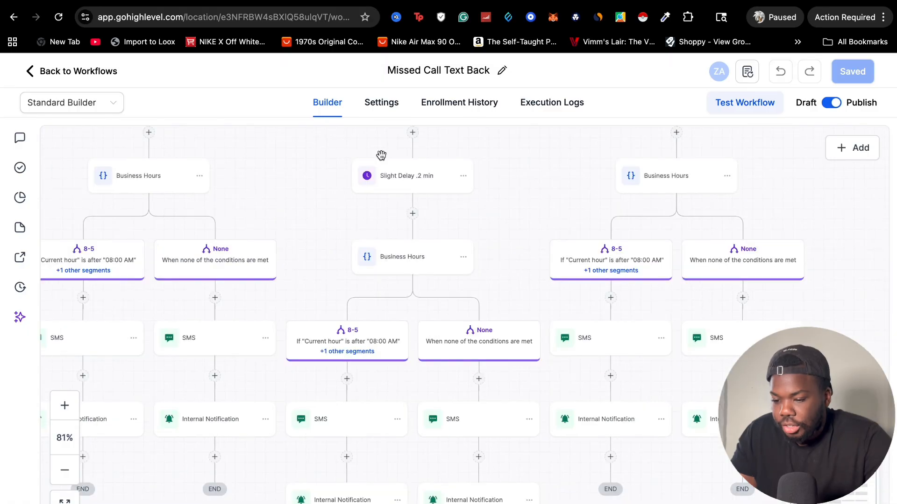
scroll(381, 156, up, 3)
scroll(381, 155, down, 5)
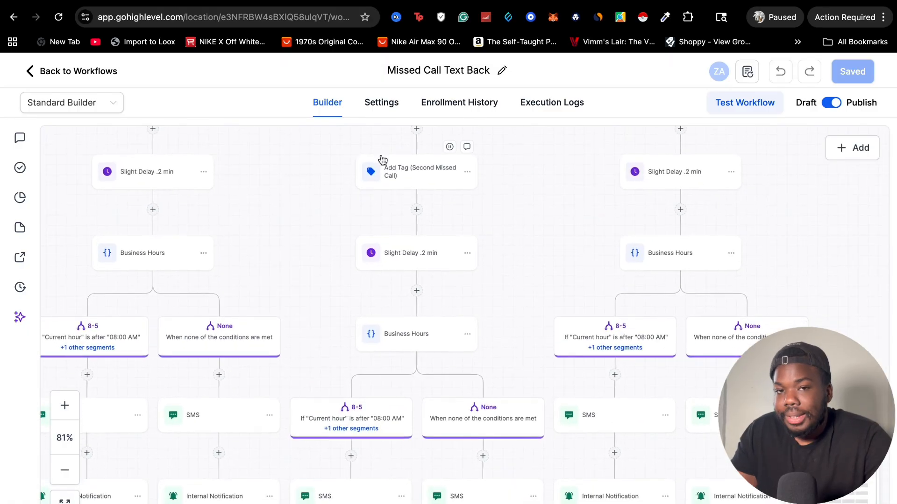
scroll(381, 155, up, 6)
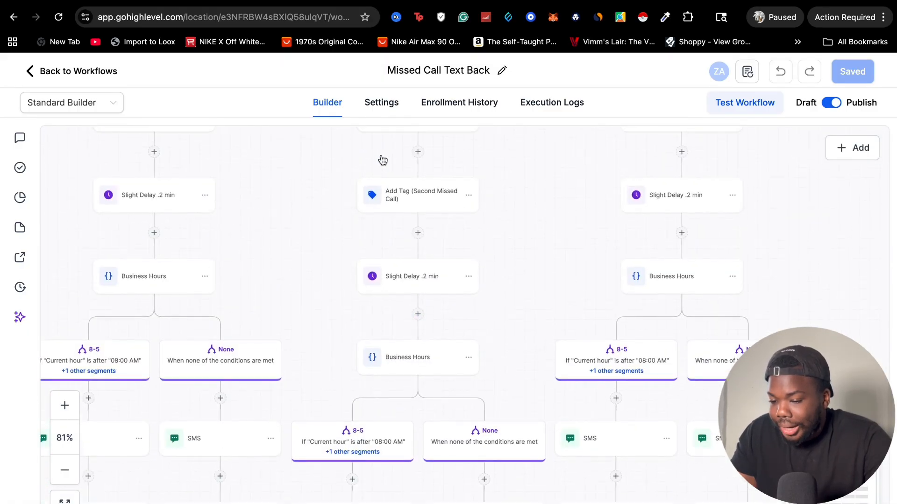
scroll(328, 267, down, 7)
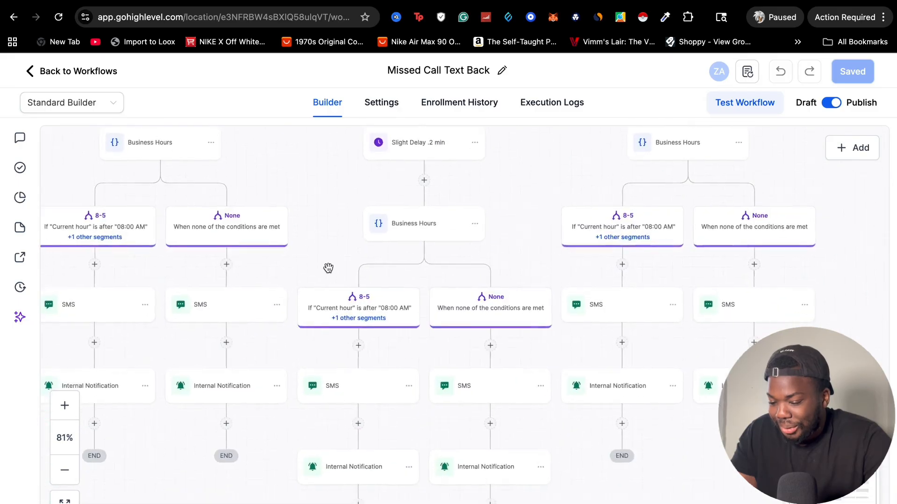
click(359, 360)
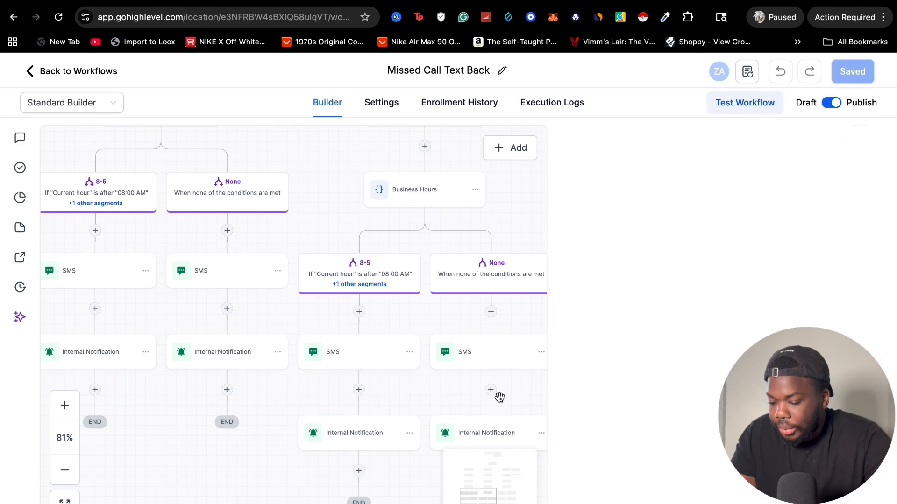
click(367, 427)
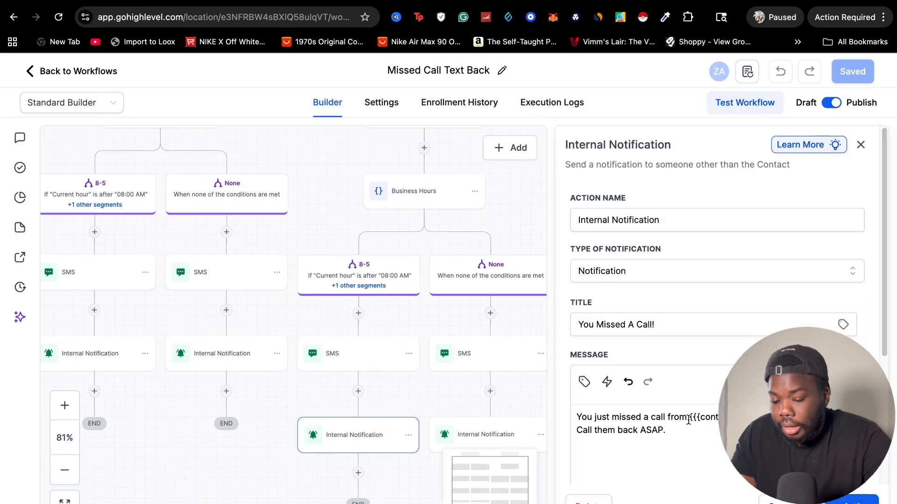
click(788, 501)
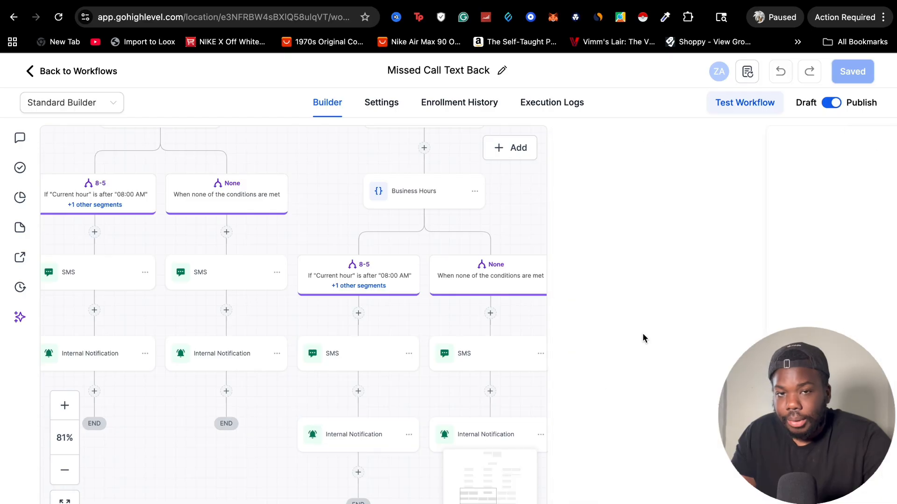
Review the SMS message and the Internal Notification in the 3rd Missed Call branch's 8-5 path, closing each without saving
scroll(512, 244, up, 10)
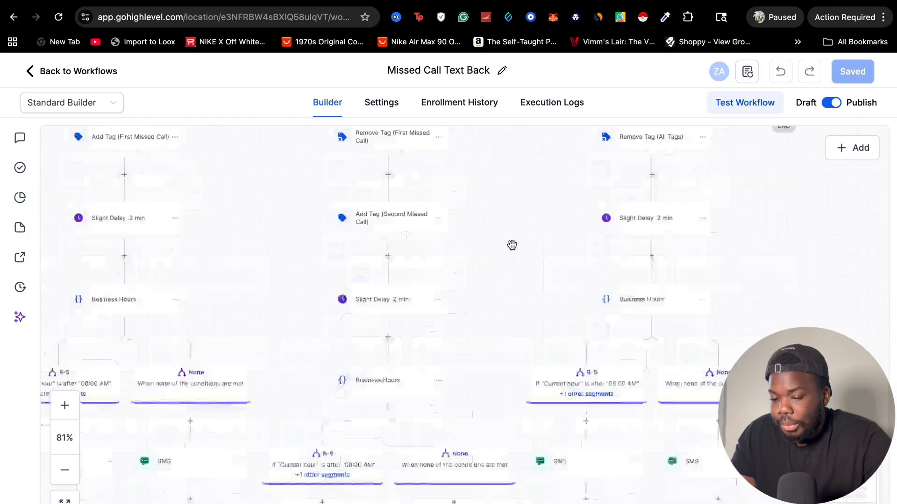
scroll(512, 245, down, 5)
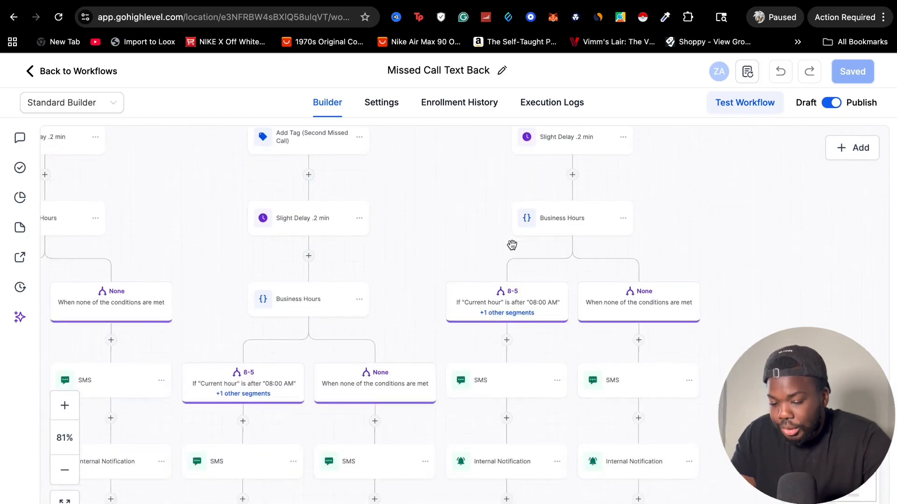
click(496, 319)
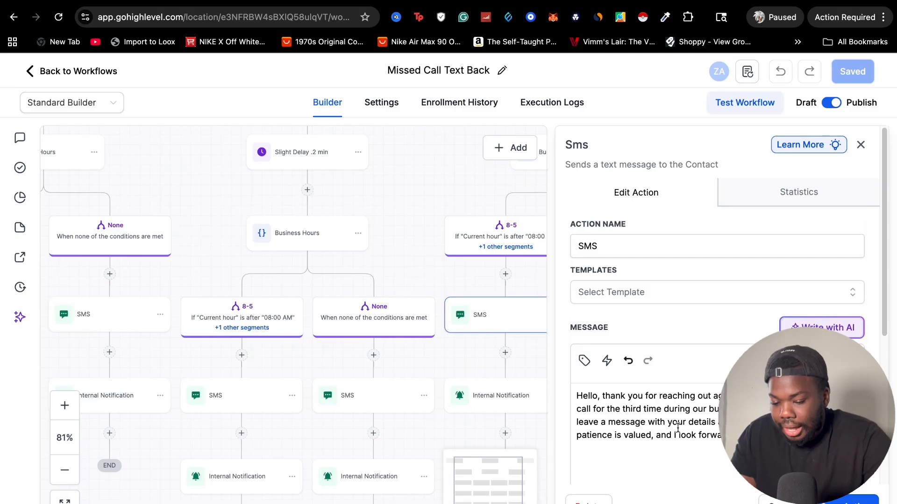
drag(685, 409, 722, 423)
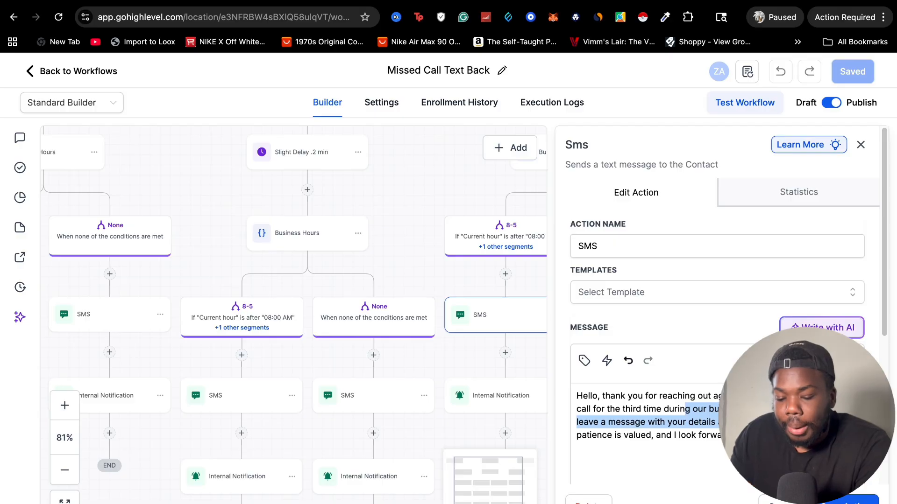
click(763, 503)
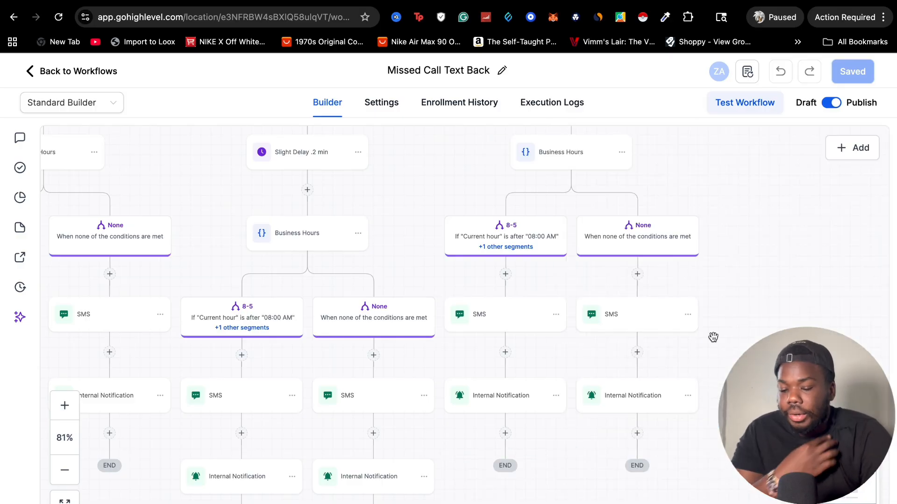
click(485, 406)
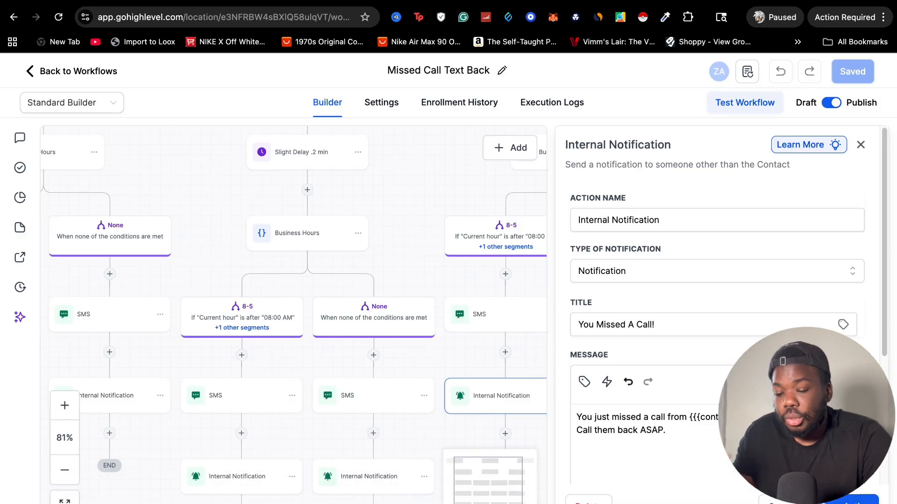
click(786, 502)
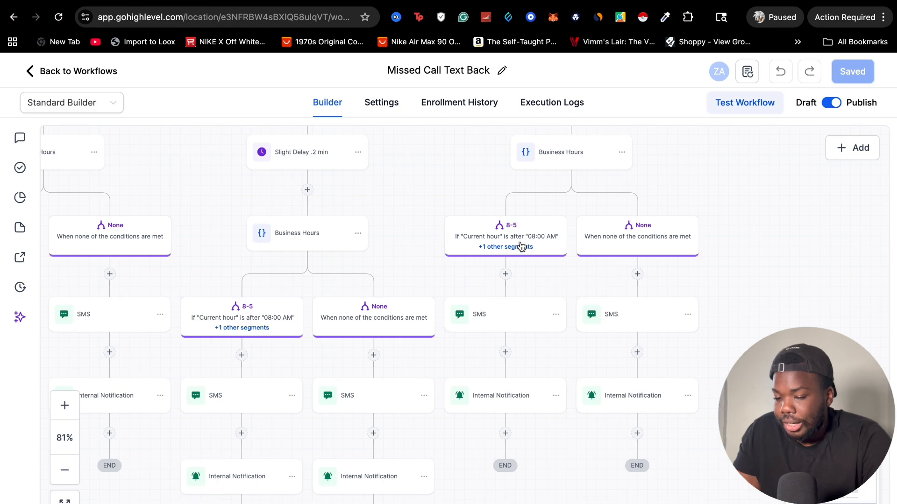
Leave the Missed Call Text Back workflow and look through the remaining automations in the workflow list
scroll(520, 241, up, 6)
scroll(520, 242, up, 5)
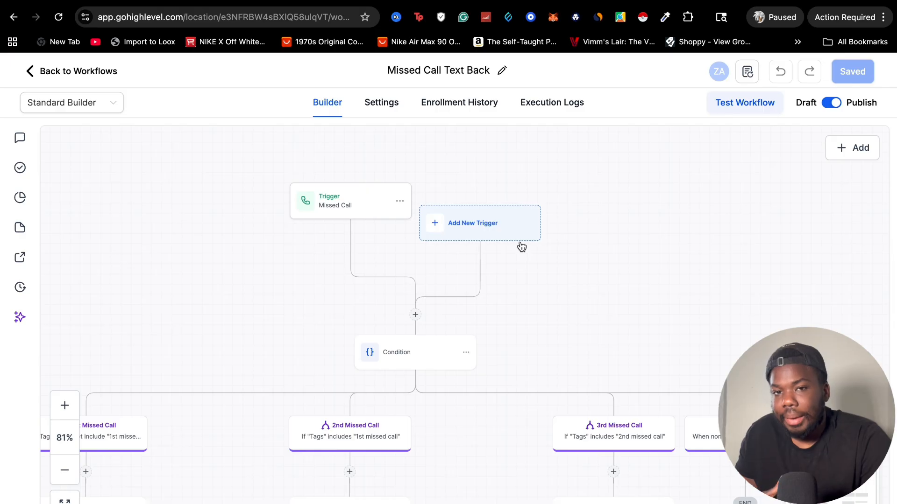
click(95, 76)
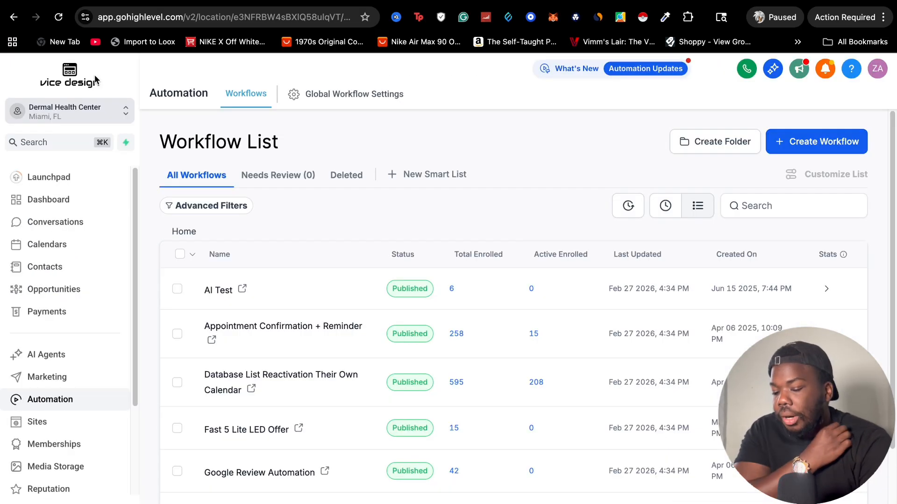
scroll(259, 423, down, 3)
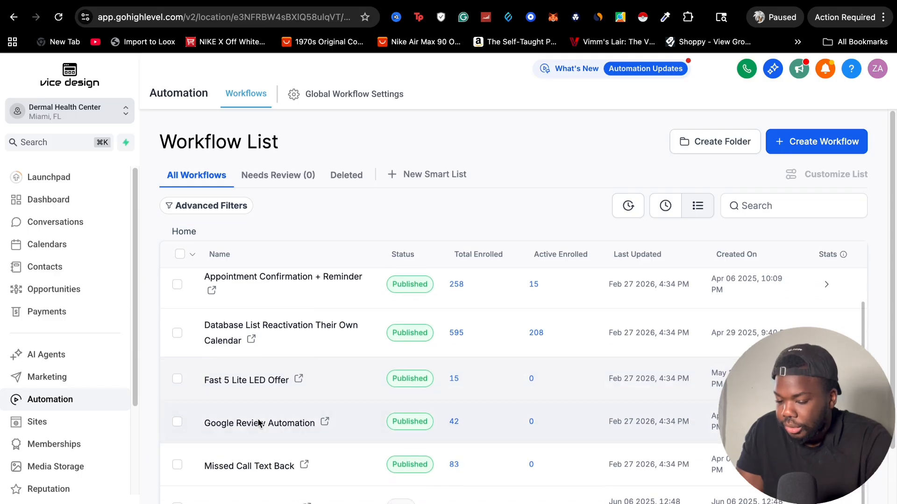